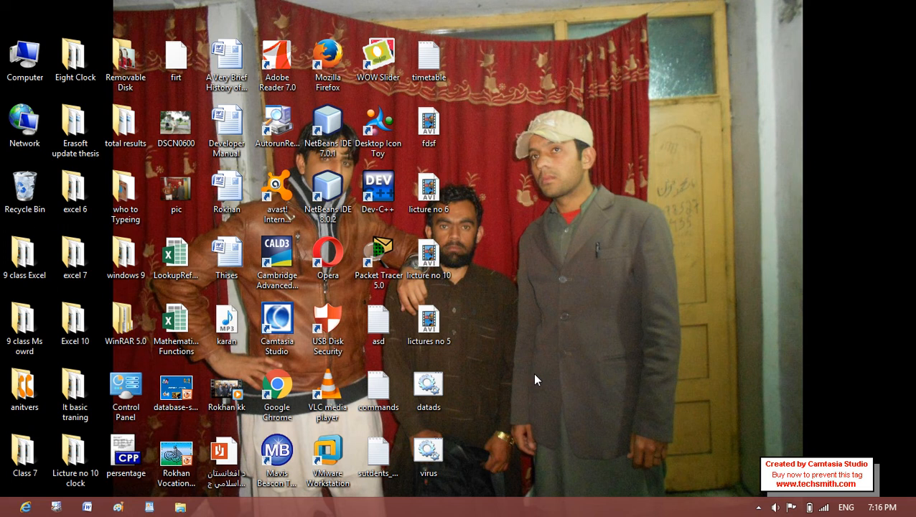
# Step: Launch the IExpress Wizard with the Run command iexpress and move its window clear of the desktop icons
pyautogui.press('super+r')
pyautogui.press('BackSpace')
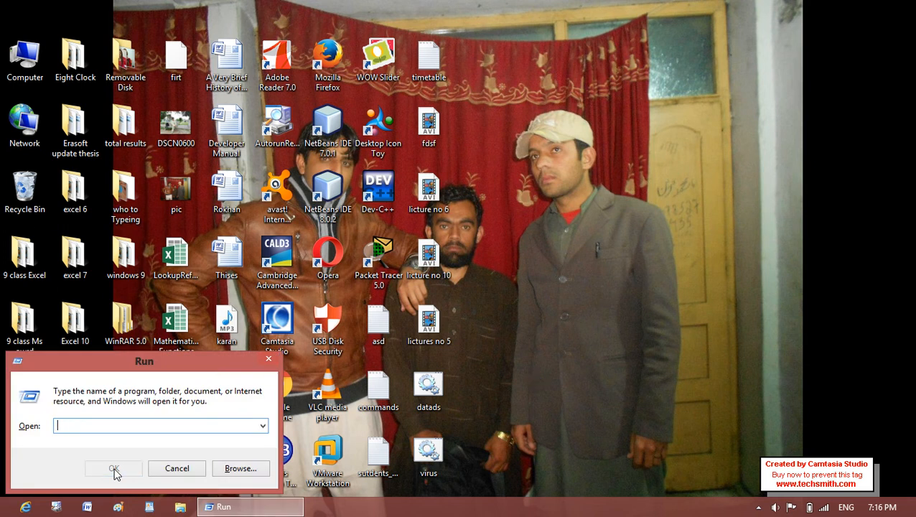
pyautogui.write('iexpress')
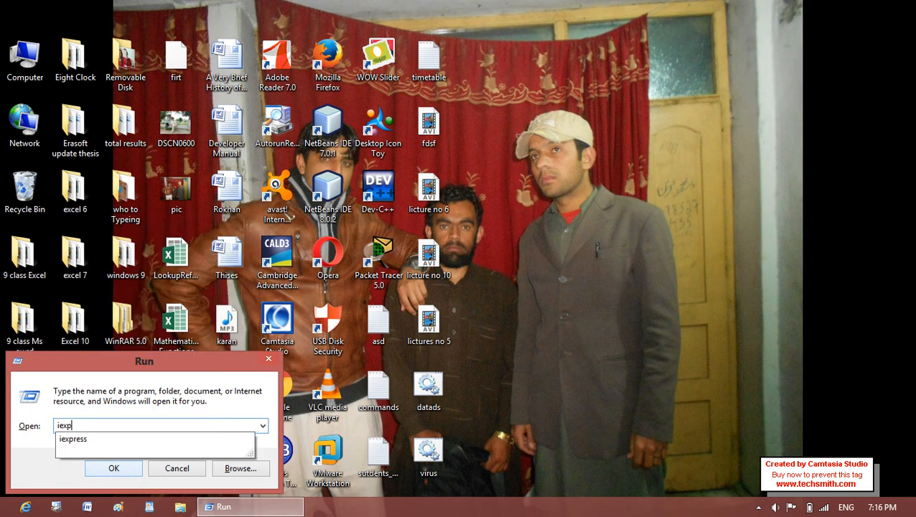
pyautogui.click(114, 468)
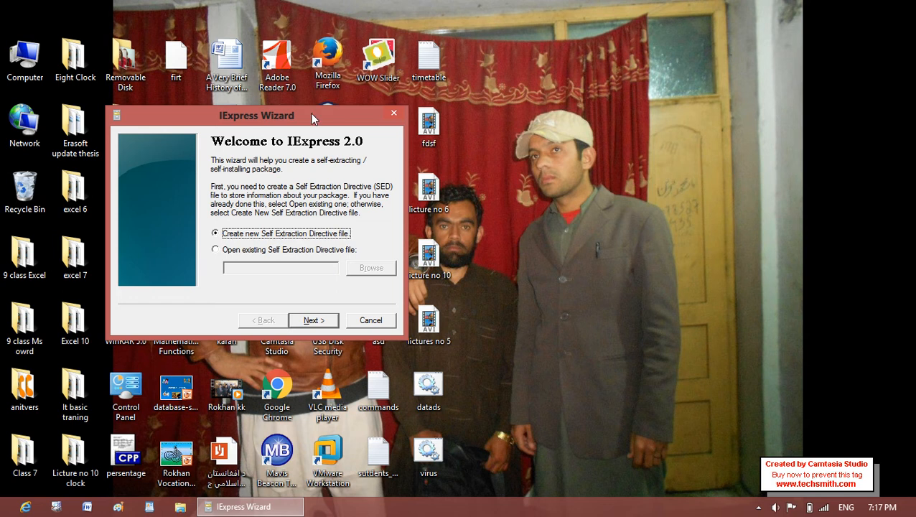
pyautogui.moveTo(308, 117); pyautogui.dragTo(537, 94)
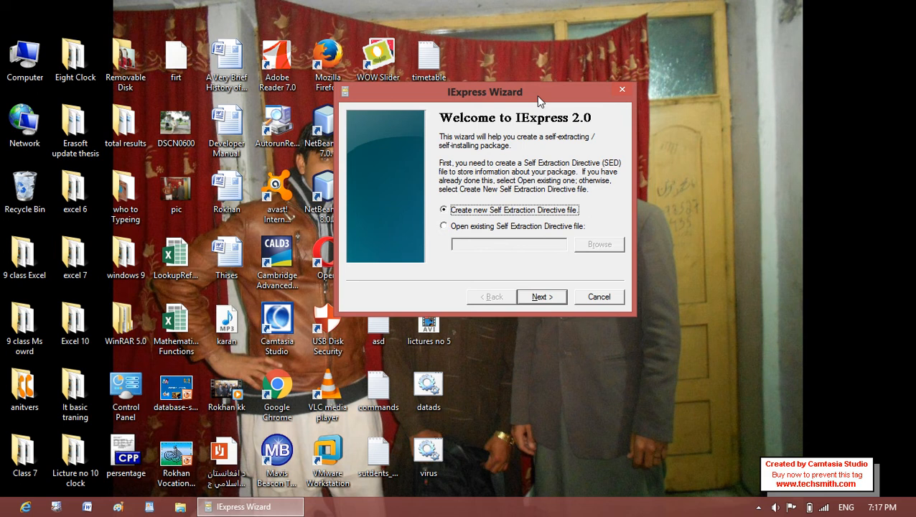
# Step: Open Local Disk (M:) in File Explorer and show it maximized
pyautogui.press('super+e')
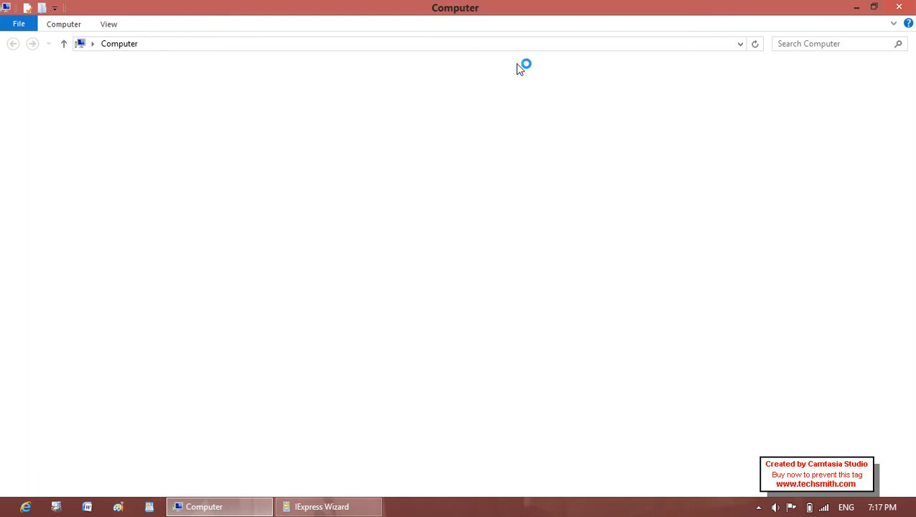
pyautogui.click(522, 68)
pyautogui.doubleClick(605, 92)
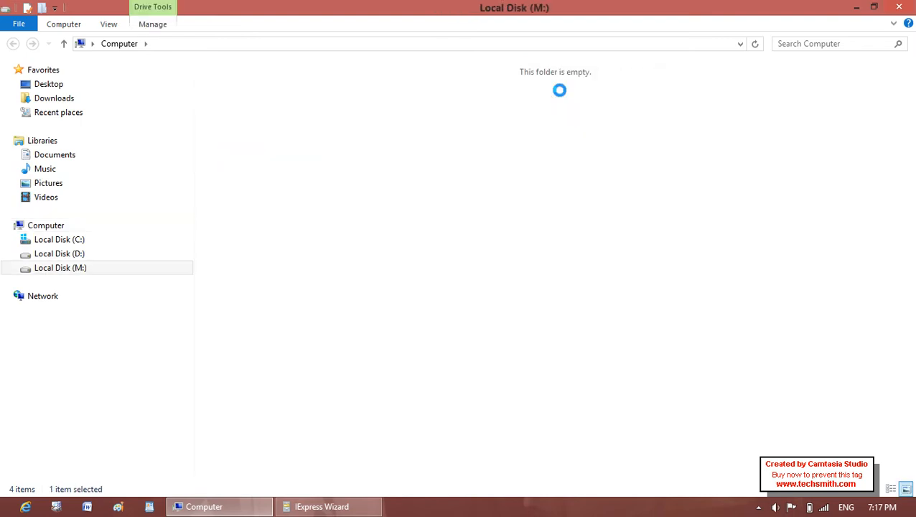
pyautogui.press('super+Down')
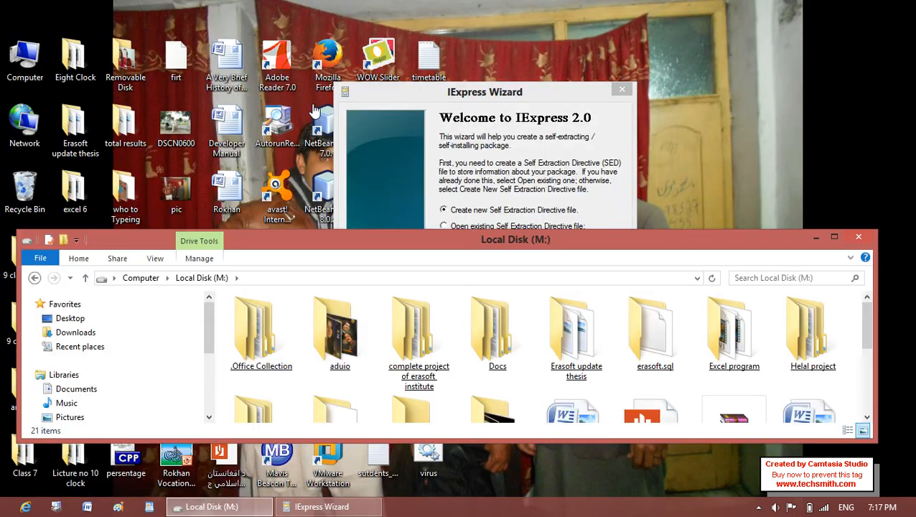
pyautogui.click(834, 237)
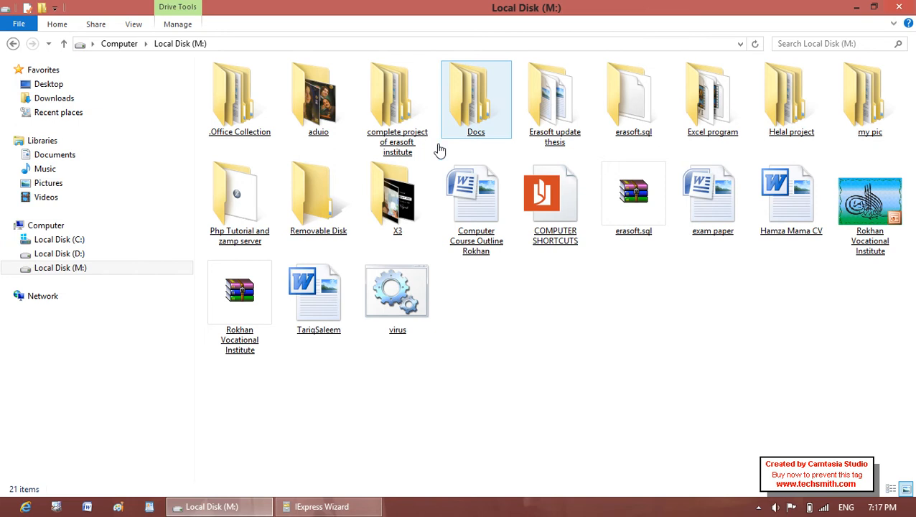
# Step: Look through the .Office Collection folder, including its Persian Fonts and .Microsoft Office 2003 SP3 subfolders
pyautogui.doubleClick(243, 143)
pyautogui.doubleClick(244, 141)
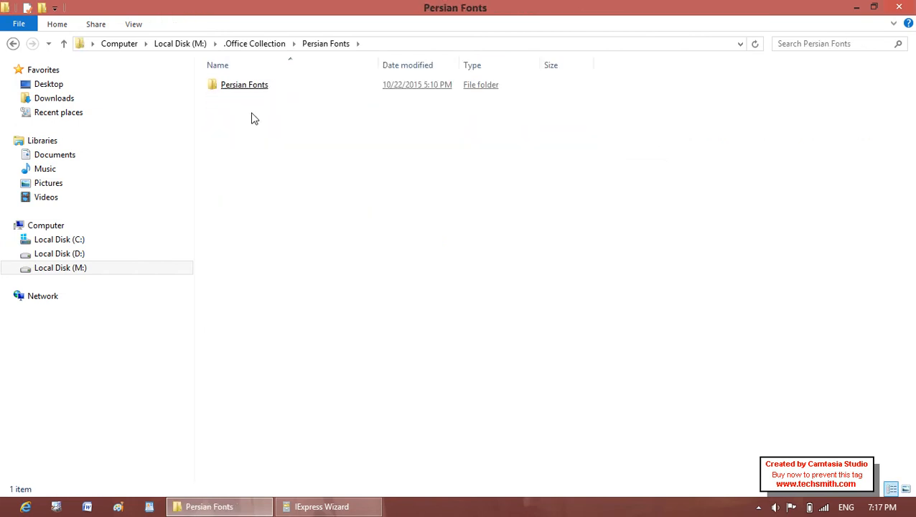
pyautogui.press('BackSpace')
pyautogui.doubleClick(260, 87)
pyautogui.doubleClick(260, 90)
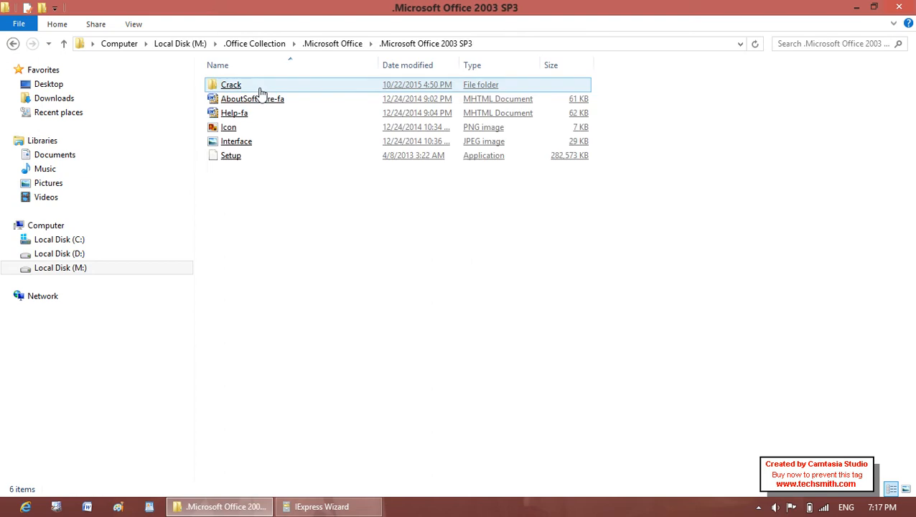
pyautogui.press('BackSpace')
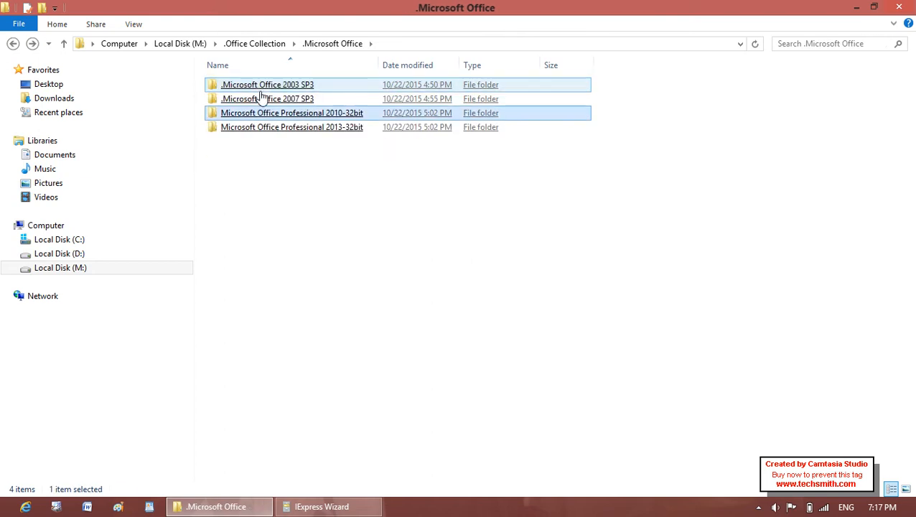
# Step: Look into the .Microsoft Office 2007 SP3 and Microsoft Office Professional 2010-32bit folders, closing any browser window that opens
pyautogui.doubleClick(262, 101)
pyautogui.doubleClick(263, 104)
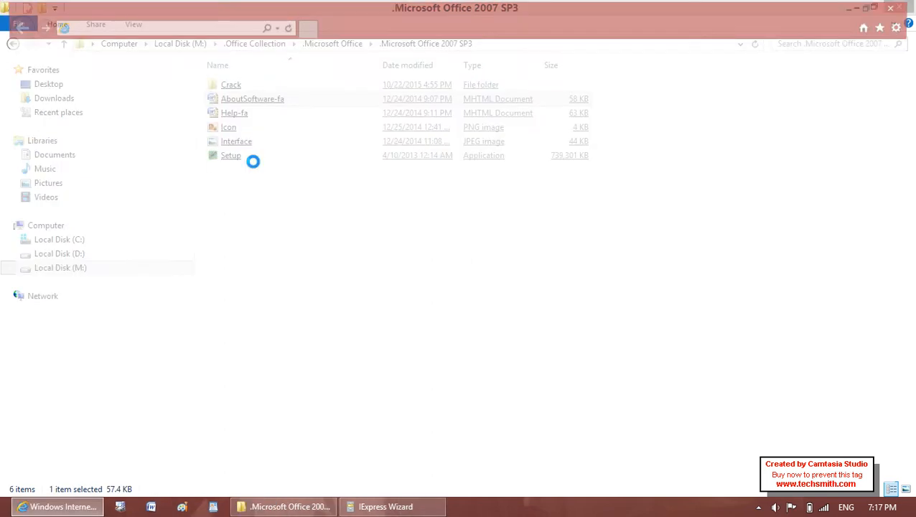
pyautogui.click(902, 8)
pyautogui.press('BackSpace')
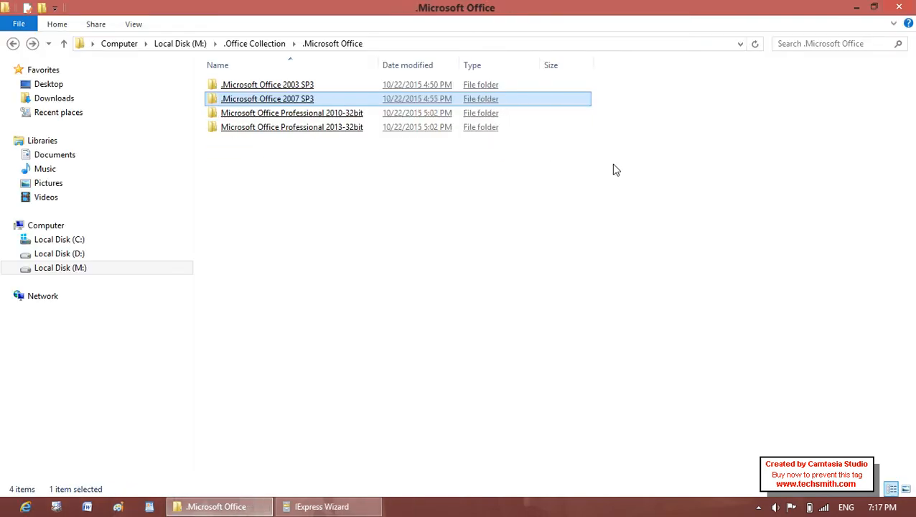
pyautogui.click(330, 116)
pyautogui.doubleClick(332, 124)
pyautogui.doubleClick(331, 125)
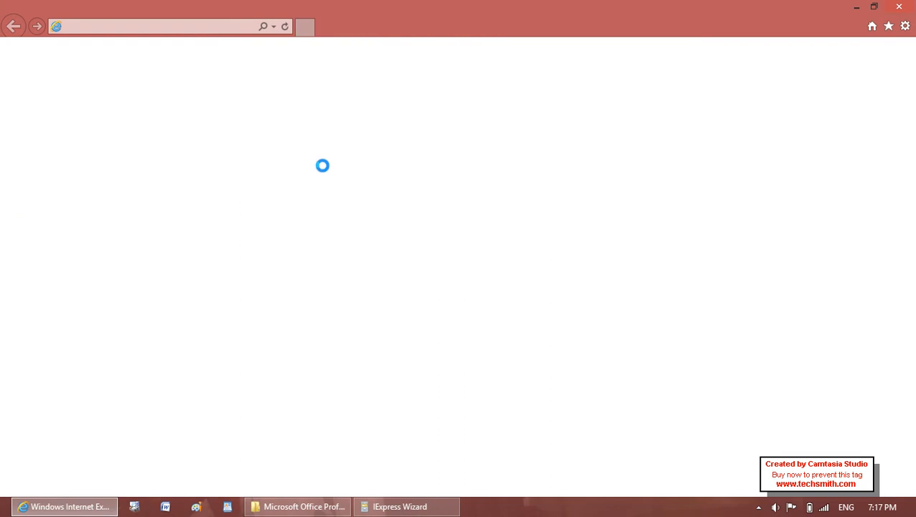
pyautogui.click(899, 7)
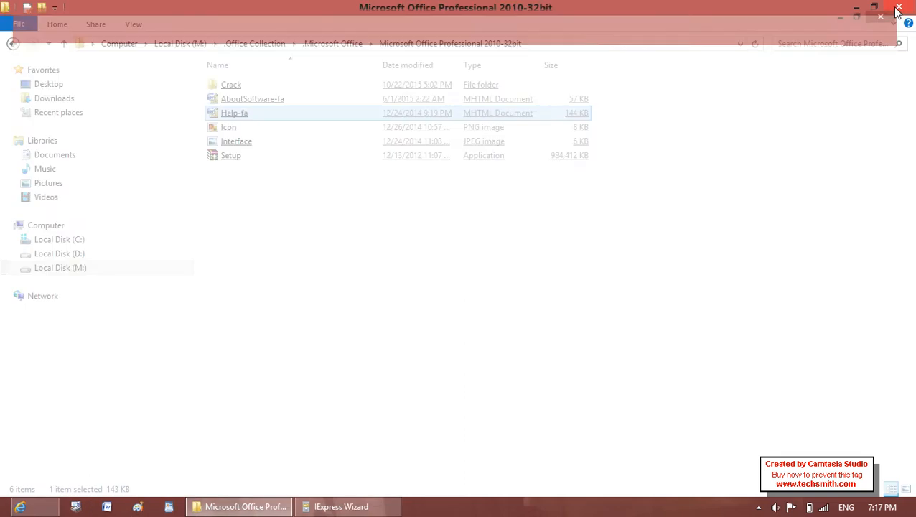
pyautogui.press('BackSpace')
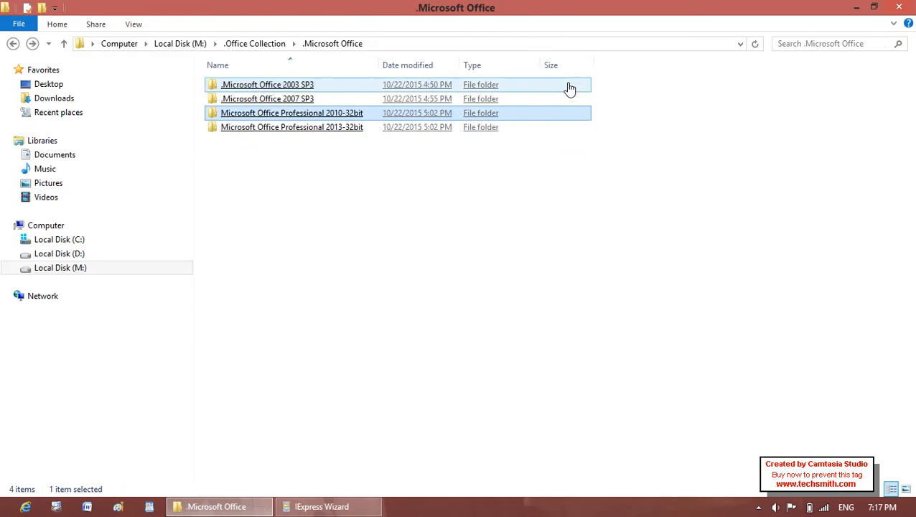
# Step: Examine the setup files and Icon image in the Microsoft Office Professional 2013-32bit folder, and close File Explorer
pyautogui.click(383, 131)
pyautogui.doubleClick(383, 131)
pyautogui.click(383, 130)
pyautogui.doubleClick(383, 129)
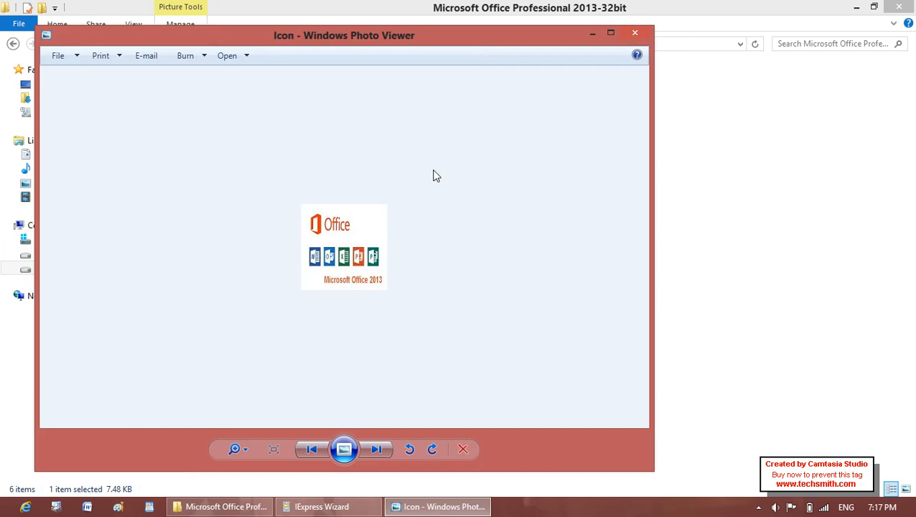
pyautogui.click(634, 35)
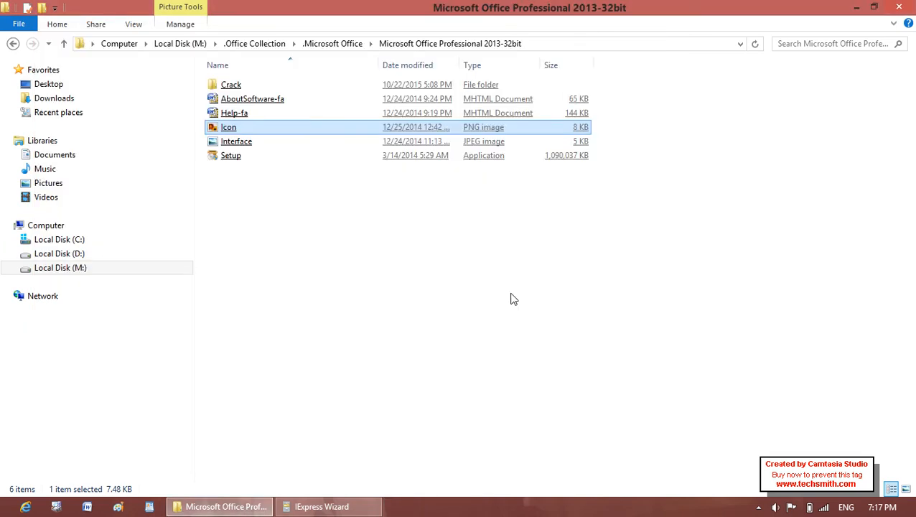
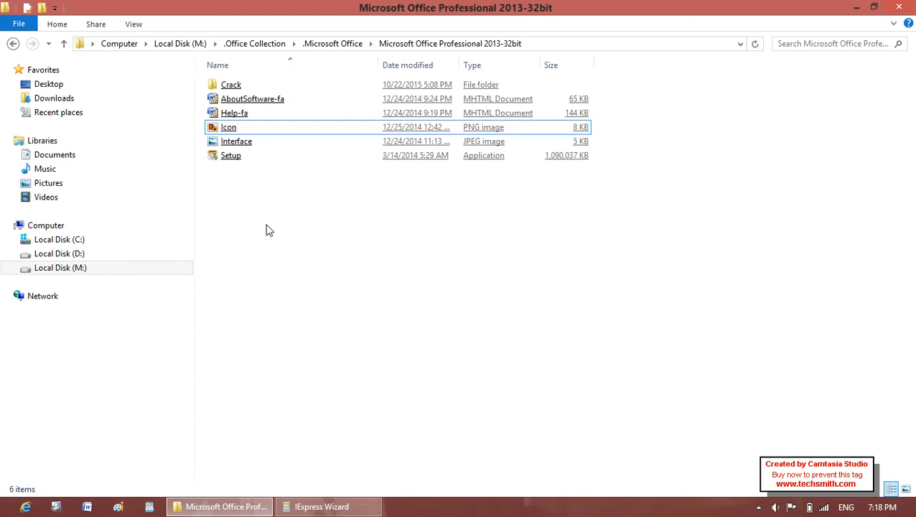
pyautogui.click(899, 7)
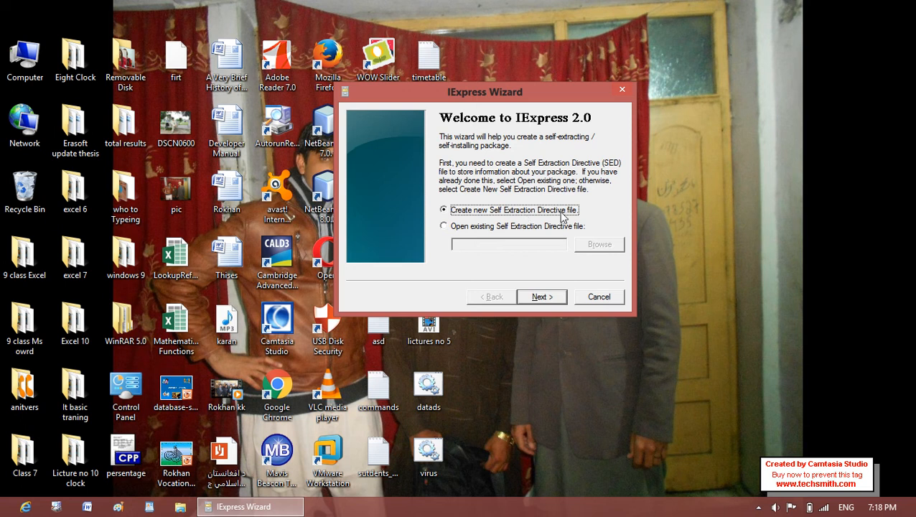
# Step: Create a new Self Extraction Directive file with the package purpose set to Extract files only
pyautogui.click(536, 298)
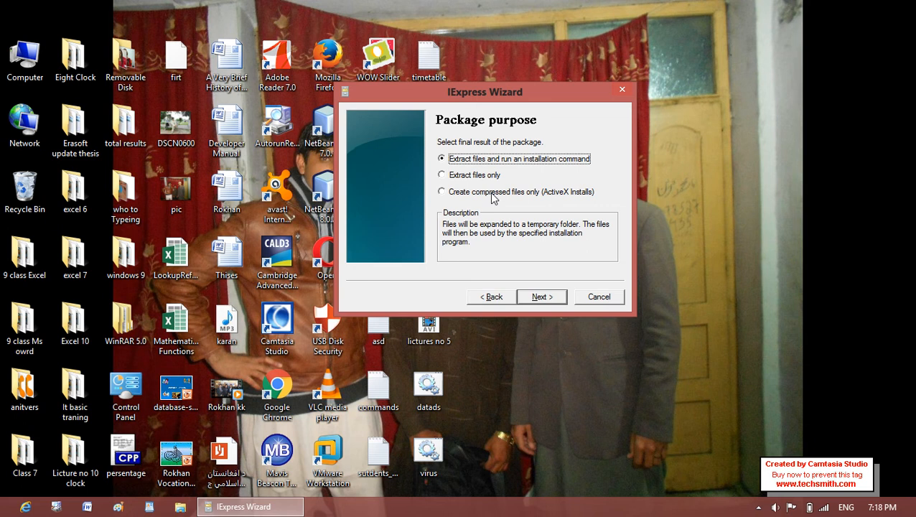
pyautogui.click(474, 179)
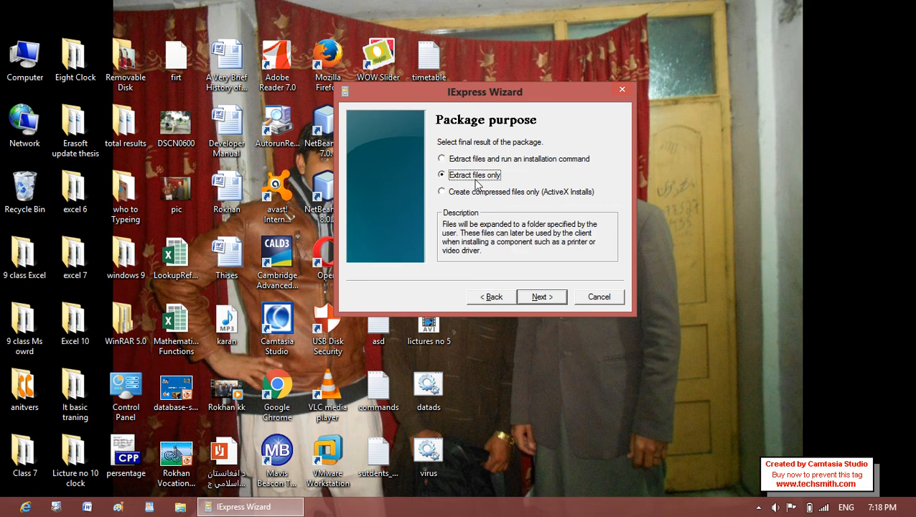
pyautogui.click(553, 299)
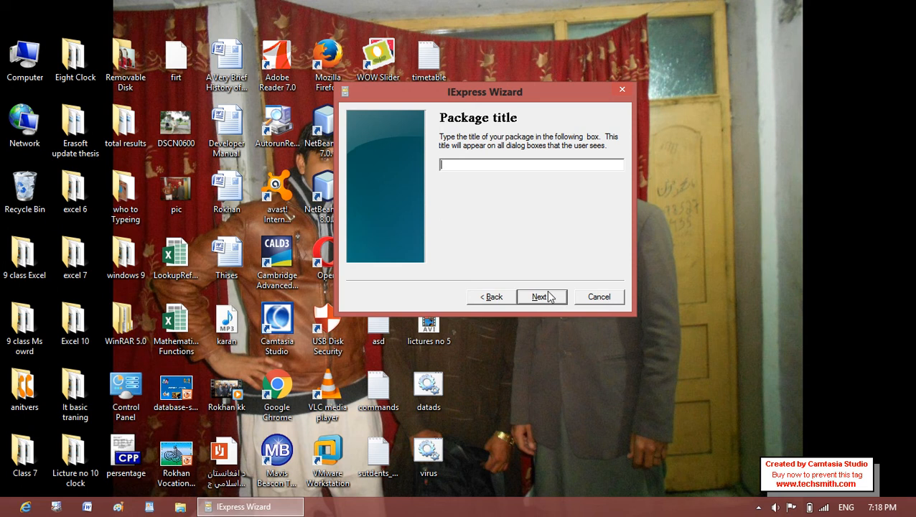
# Step: Title the package "Welocme To My Setup" and continue to the confirmation prompt settings
pyautogui.write('Welocme To my')
pyautogui.press('BackSpace')
pyautogui.press('BackSpace')
pyautogui.write('m')
pyautogui.press('BackSpace')
pyautogui.write('My Se')
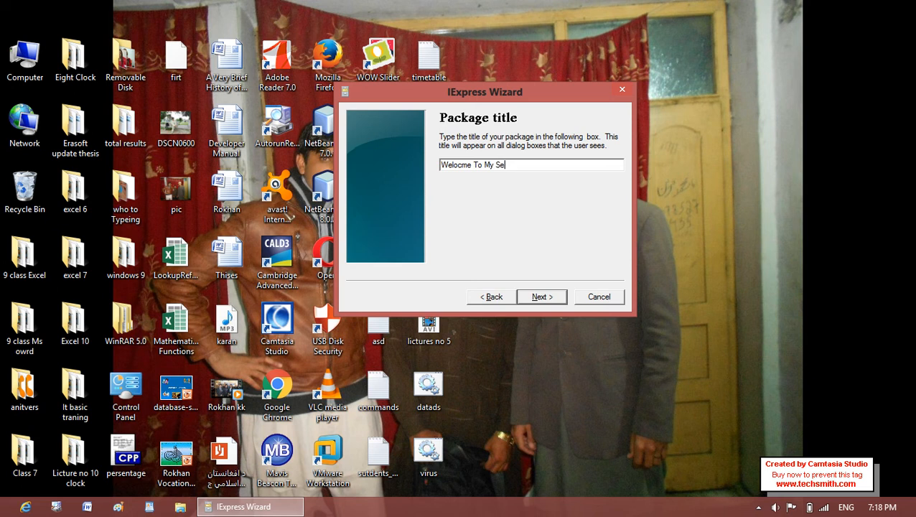
pyautogui.write('tup')
pyautogui.click(542, 297)
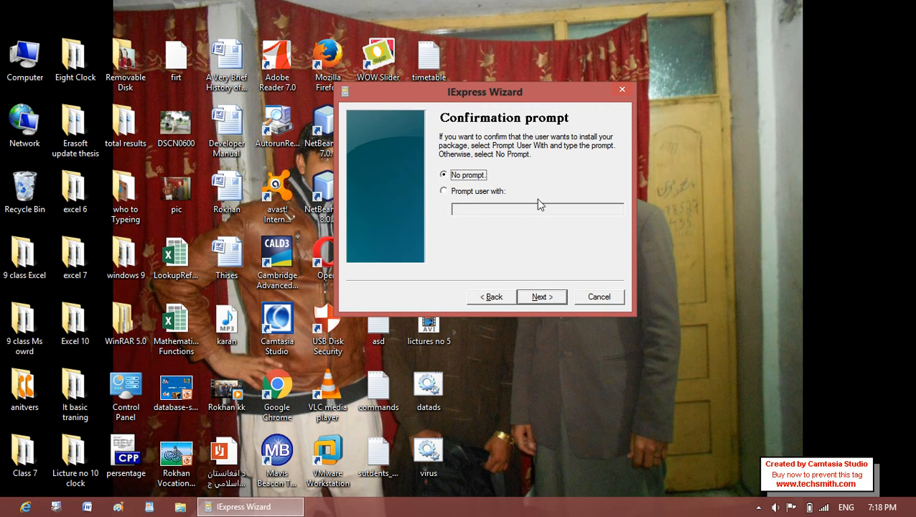
# Step: Keep the No prompt and Do not display a license options and continue to the packaged files list
pyautogui.click(320, 200)
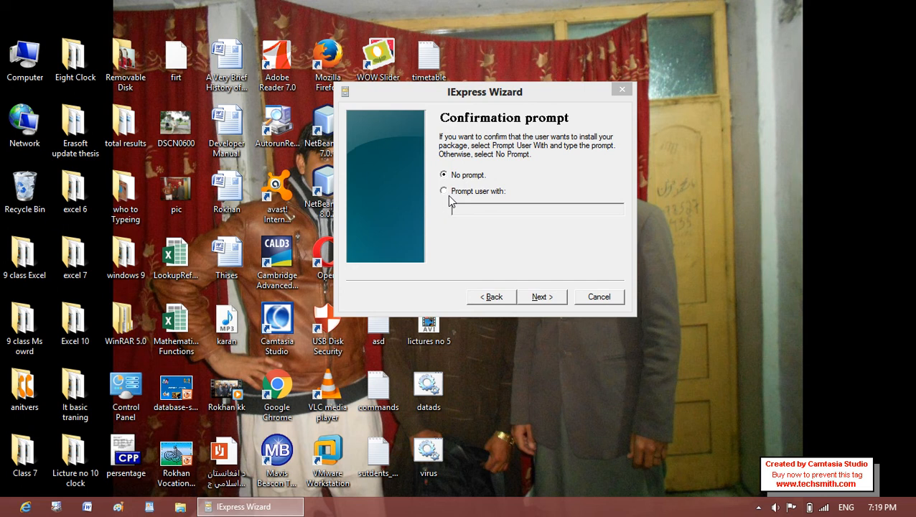
pyautogui.click(543, 297)
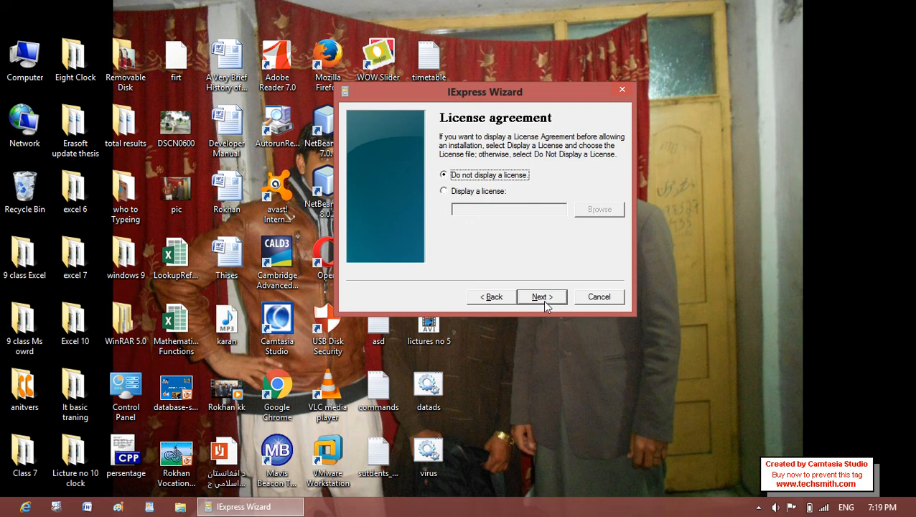
pyautogui.click(543, 301)
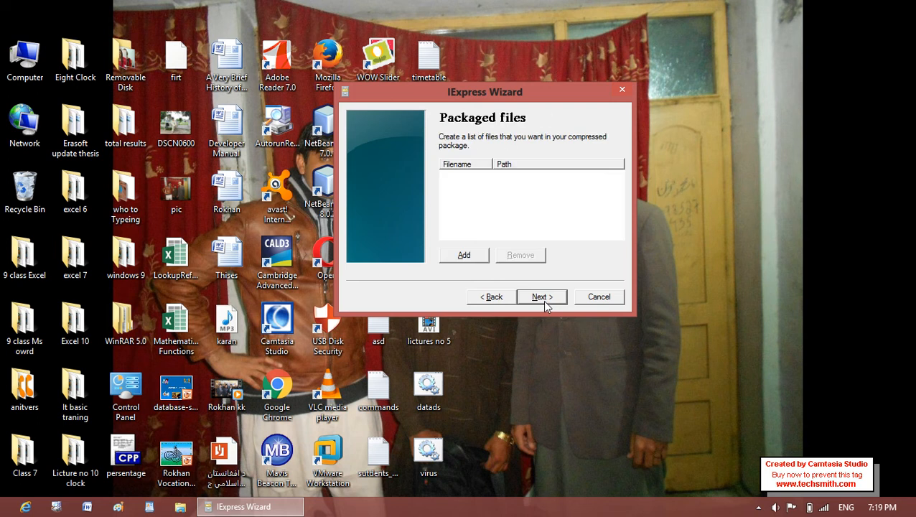
# Step: Start adding files to the package and browse to Local Disk (D:)
pyautogui.click(476, 261)
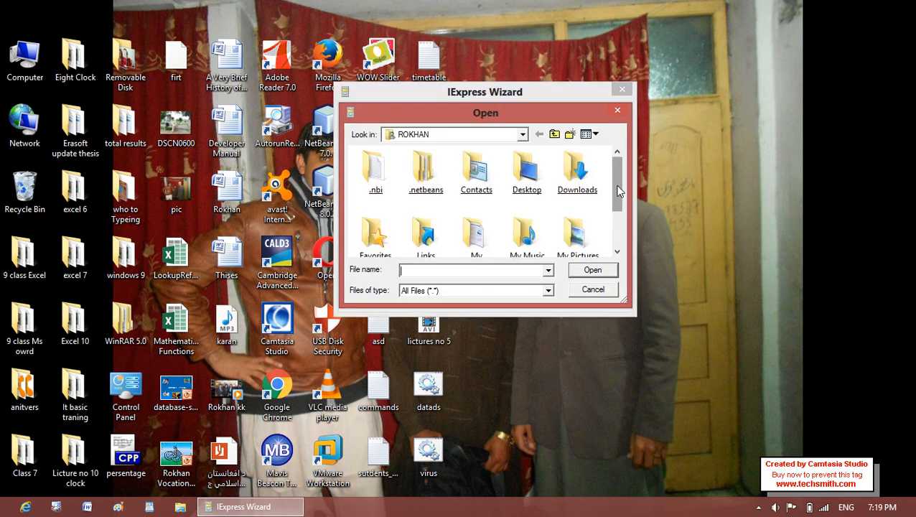
pyautogui.scroll(-2, 615, 182)
pyautogui.scroll(2, 615, 182)
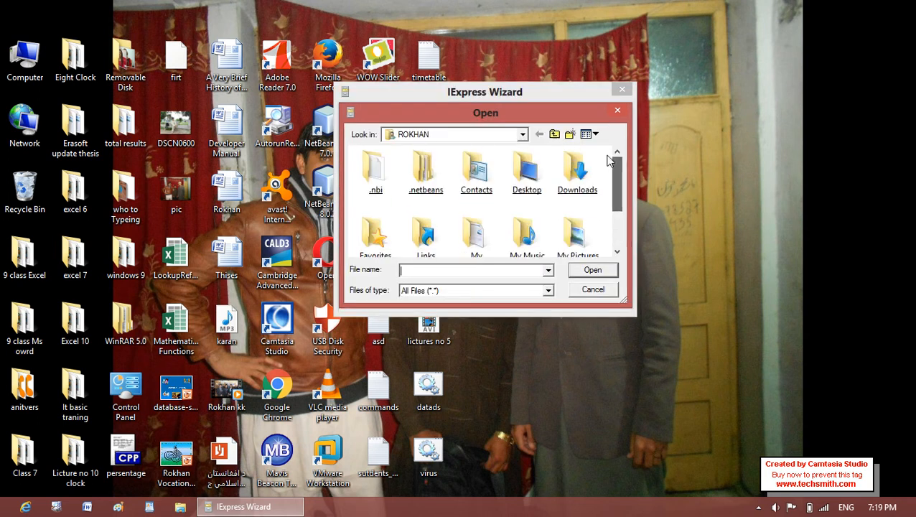
pyautogui.click(522, 134)
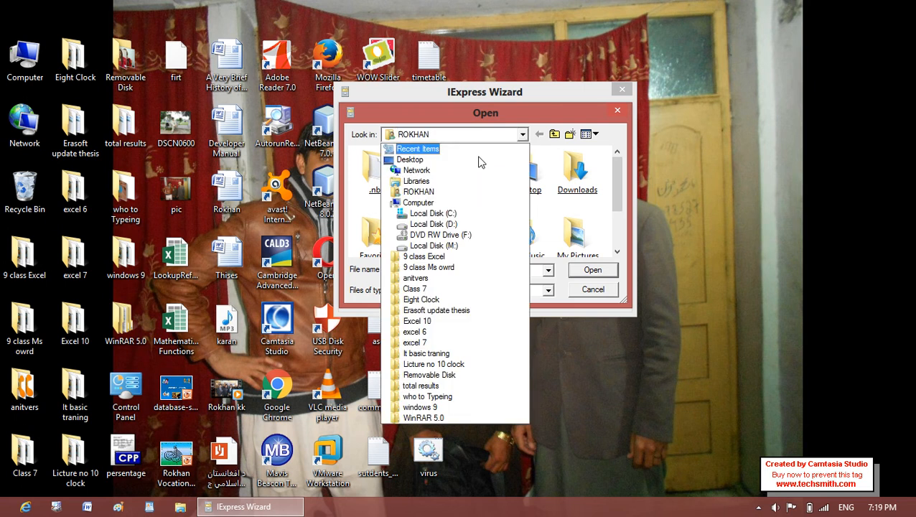
pyautogui.click(448, 223)
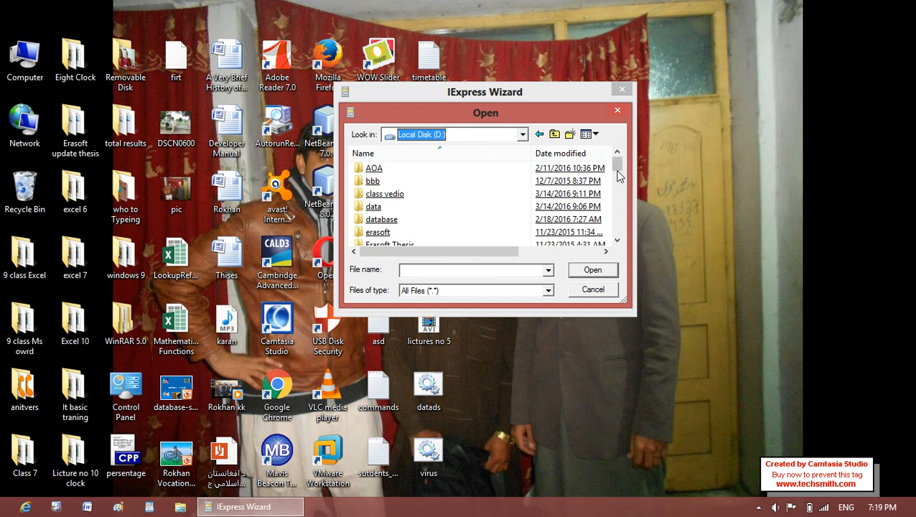
# Step: Add the Appreciation Certificate, Computer Course Outline and ddd files from Local Disk (D:) to the package
pyautogui.scroll(-5, 621, 212)
pyautogui.scroll(-5, 620, 212)
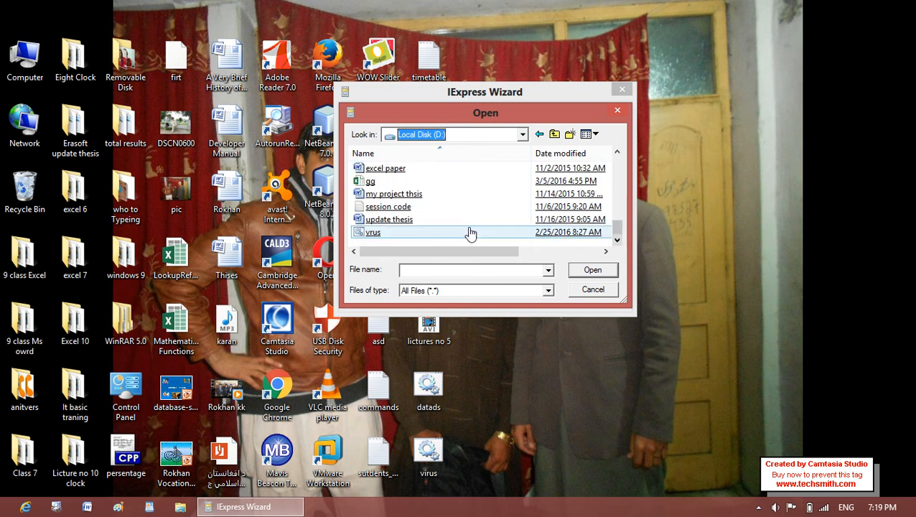
pyautogui.click(436, 228)
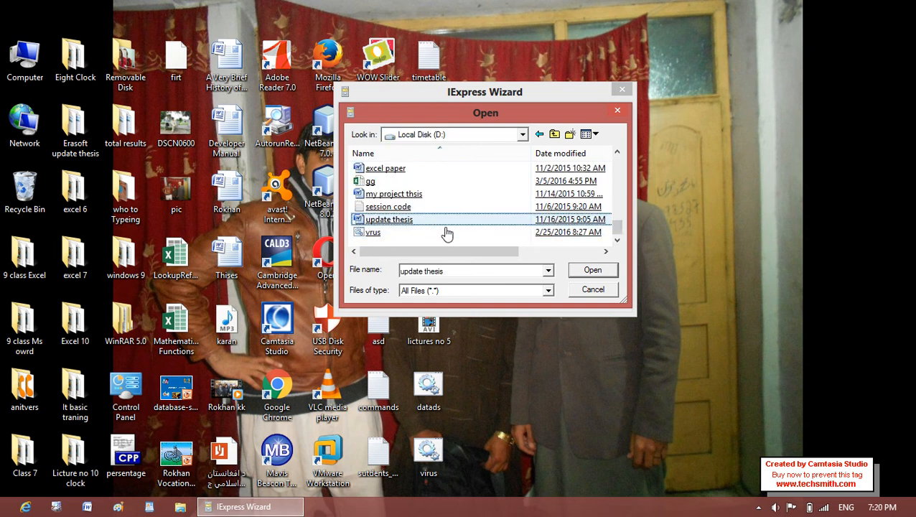
pyautogui.moveTo(618, 228); pyautogui.dragTo(619, 222)
pyautogui.moveTo(619, 218); pyautogui.dragTo(618, 210)
pyautogui.click(395, 204)
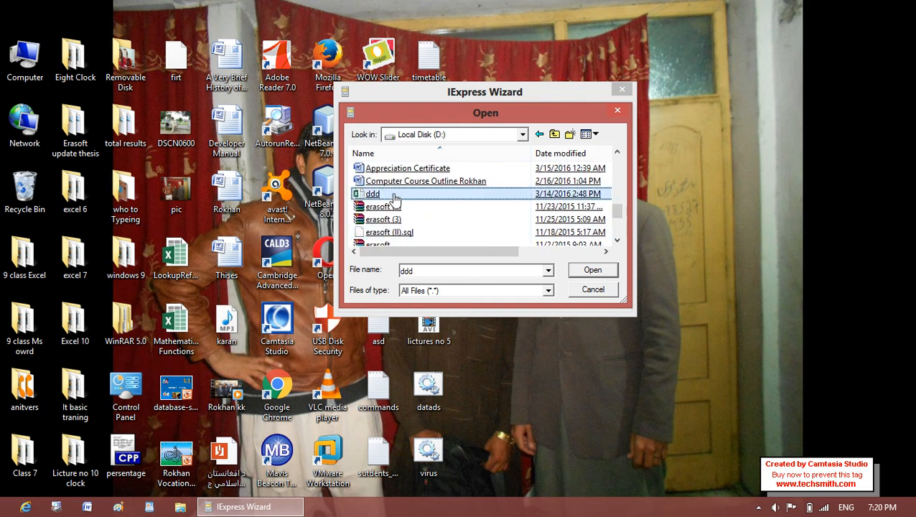
pyautogui.moveTo(620, 211); pyautogui.dragTo(619, 203)
pyautogui.keyDown('ctrl'); pyautogui.click(370, 220); pyautogui.keyUp('ctrl')
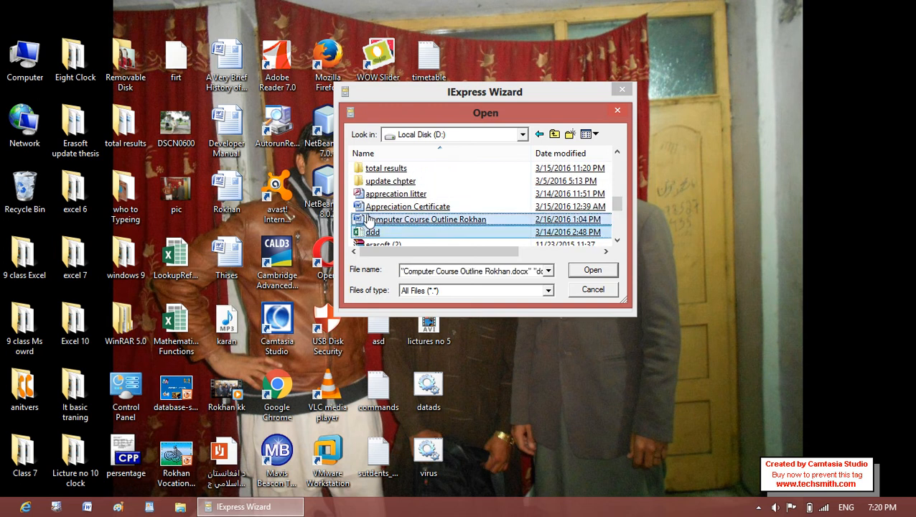
pyautogui.keyDown('ctrl'); pyautogui.click(370, 206); pyautogui.keyUp('ctrl')
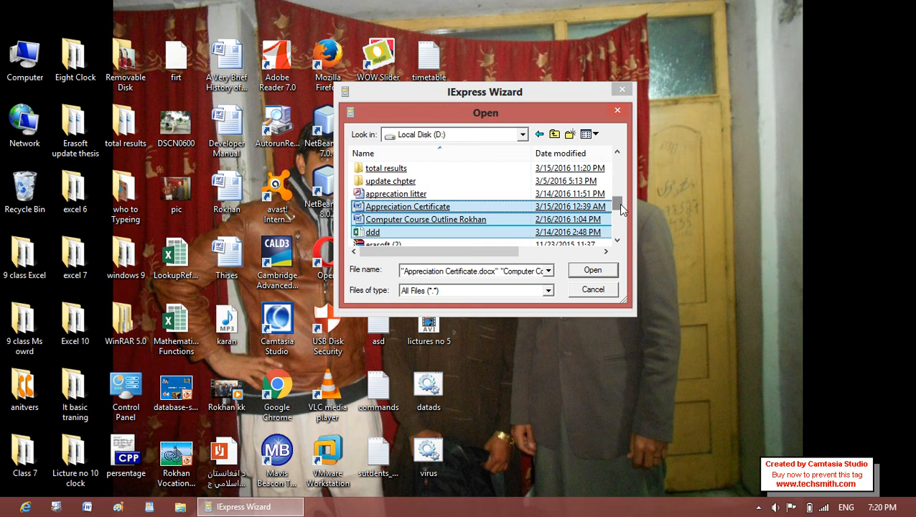
pyautogui.moveTo(618, 204); pyautogui.dragTo(618, 158)
pyautogui.click(600, 270)
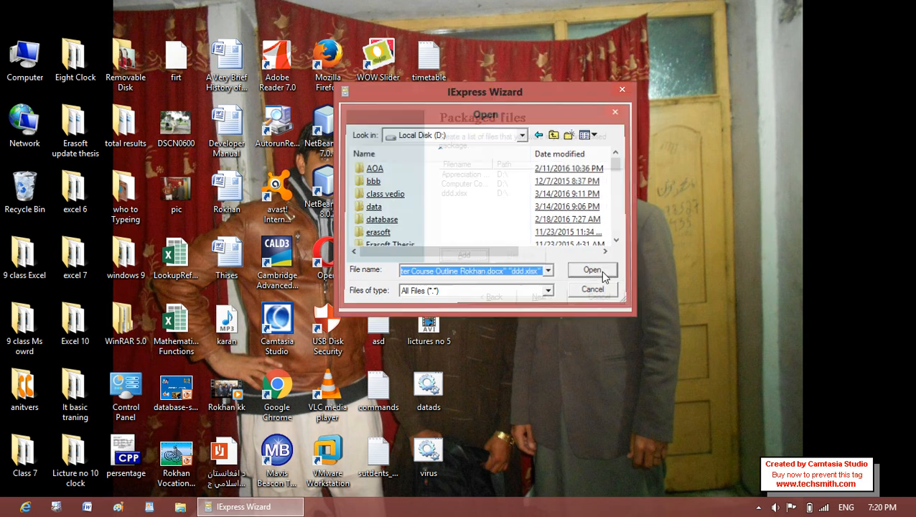
# Step: Add the 123 video from the class vedio folder to the package and reopen the file selection
pyautogui.click(471, 257)
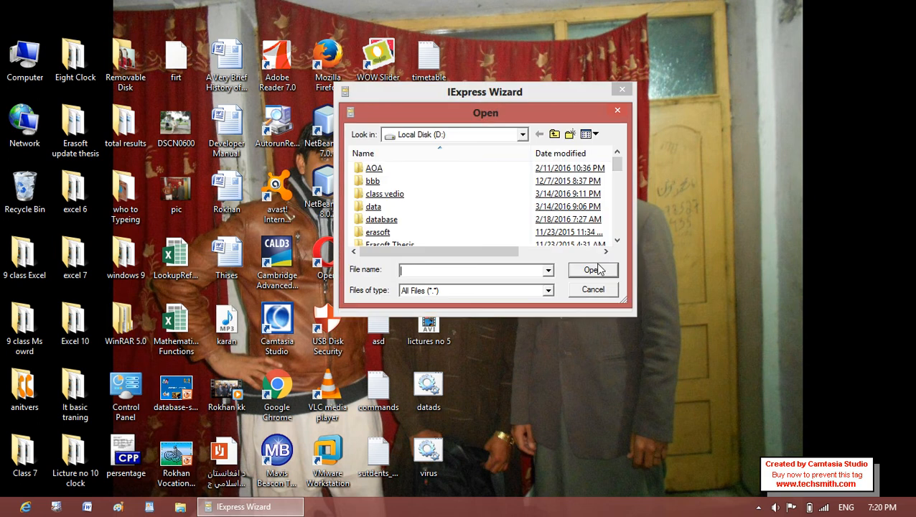
pyautogui.doubleClick(472, 200)
pyautogui.click(470, 215)
pyautogui.click(405, 216)
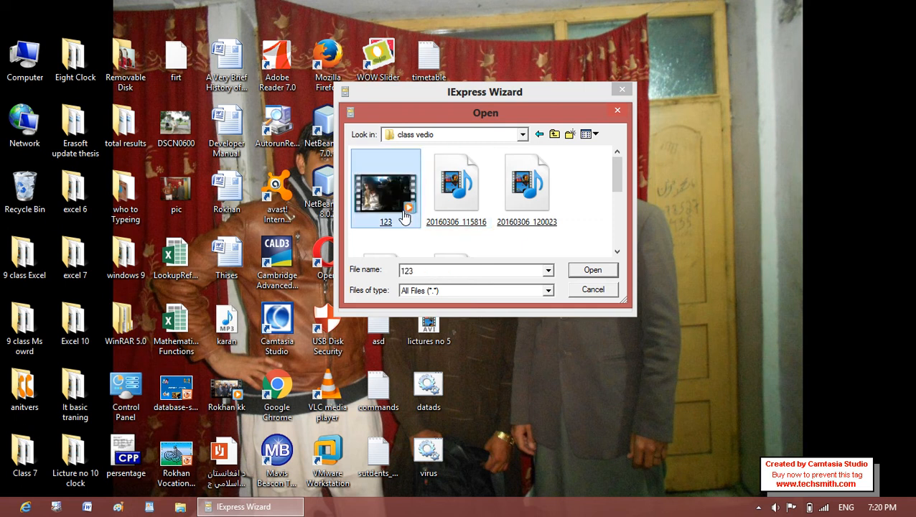
pyautogui.click(592, 272)
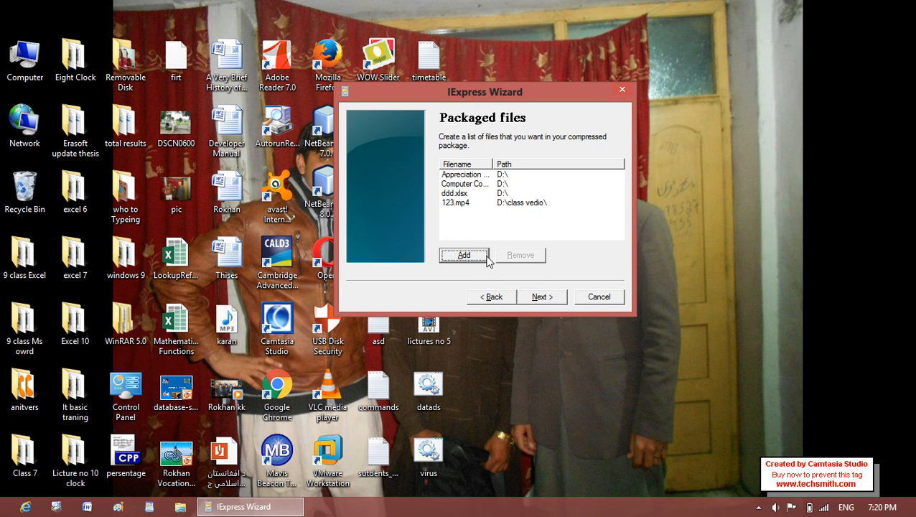
pyautogui.click(486, 259)
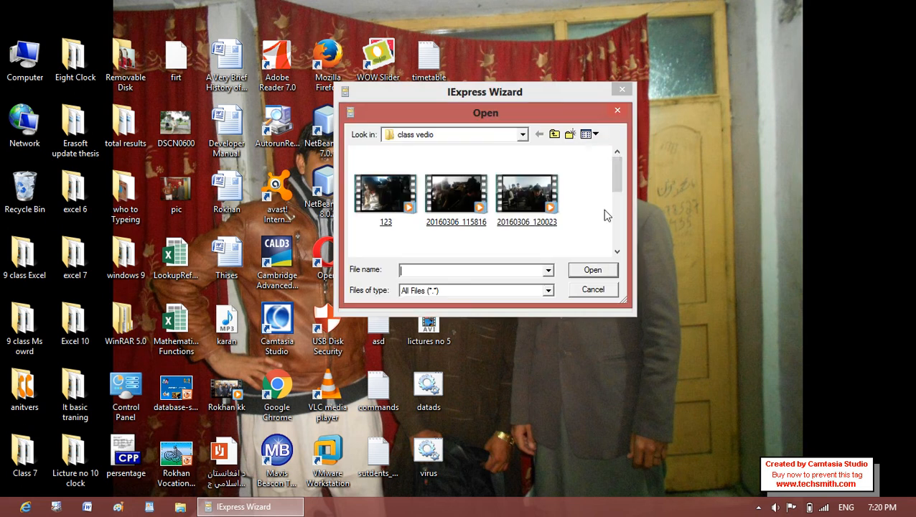
pyautogui.click(522, 135)
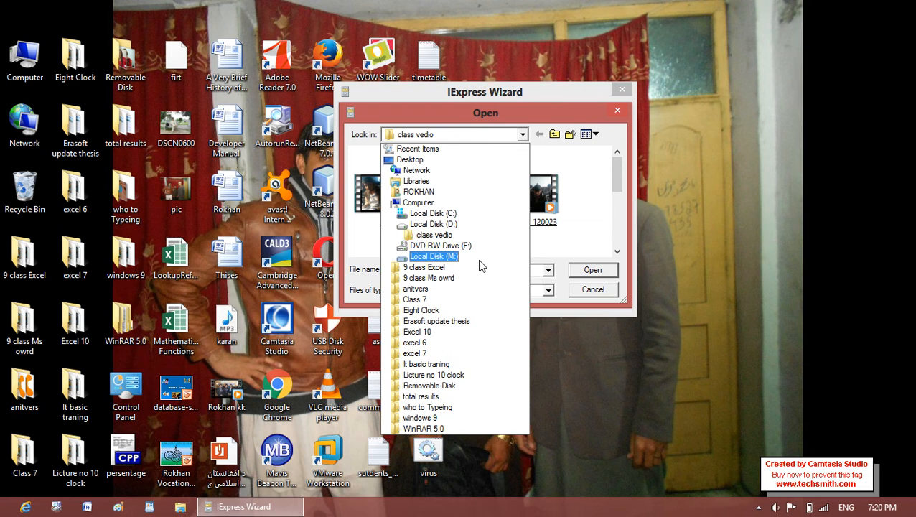
pyautogui.click(481, 260)
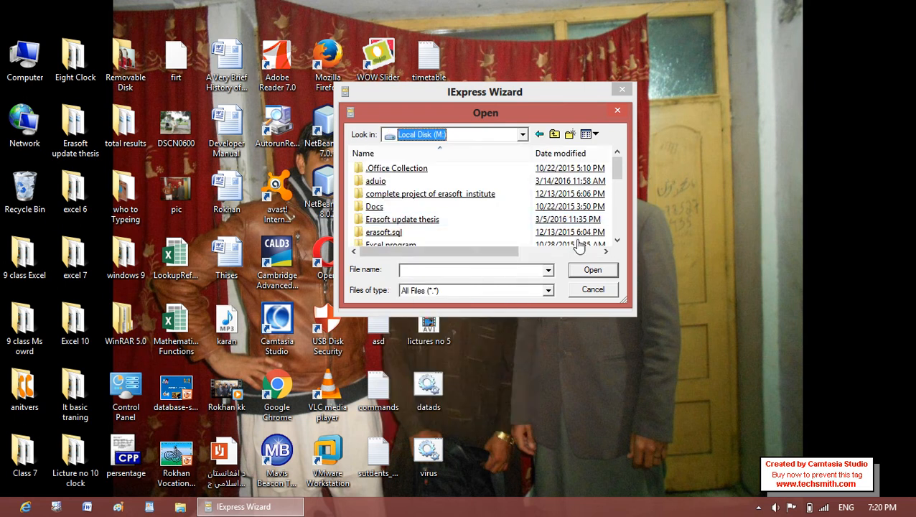
pyautogui.doubleClick(388, 182)
pyautogui.doubleClick(389, 182)
pyautogui.click(390, 184)
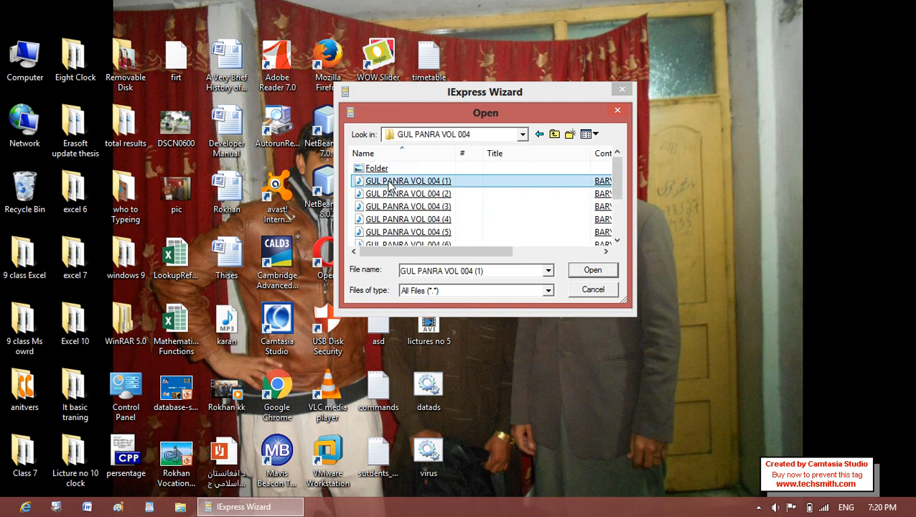
pyautogui.click(539, 138)
pyautogui.click(539, 138)
pyautogui.click(539, 138)
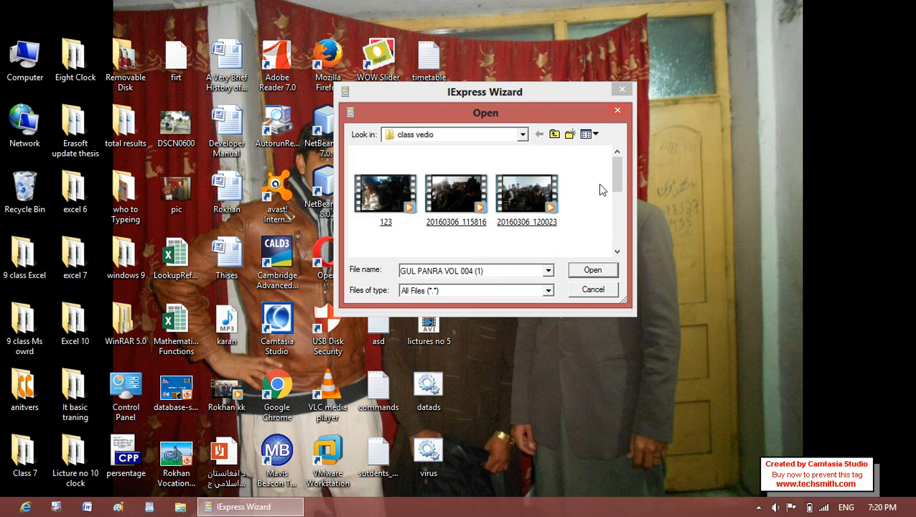
# Step: Add the karan audio file from the class vedio folder to the package
pyautogui.moveTo(615, 179); pyautogui.dragTo(619, 251)
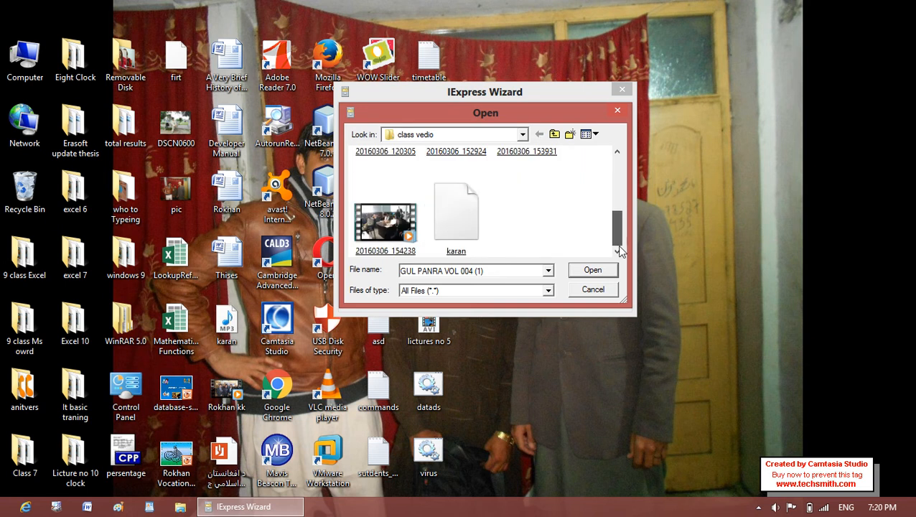
pyautogui.click(467, 231)
pyautogui.click(592, 270)
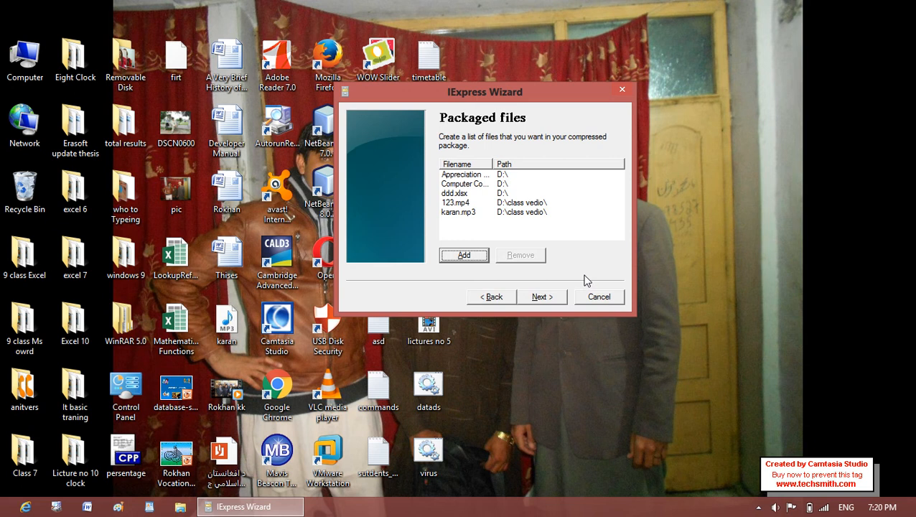
# Step: Start adding more files and browse to the Camera folder inside my pic on Local Disk (M:)
pyautogui.click(445, 251)
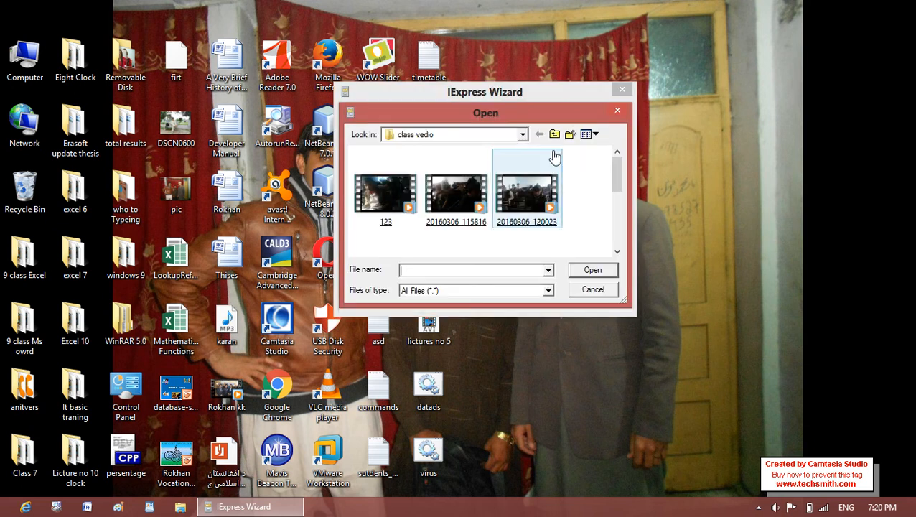
pyautogui.click(522, 135)
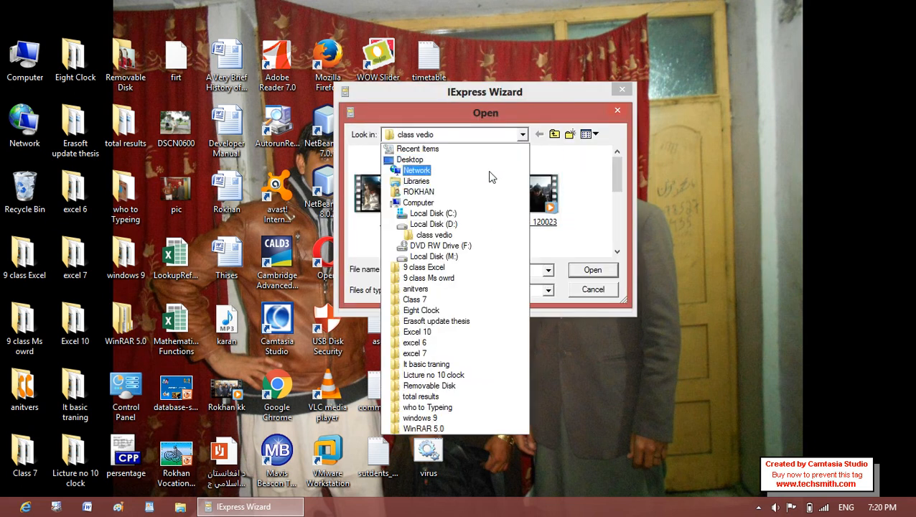
pyautogui.click(488, 165)
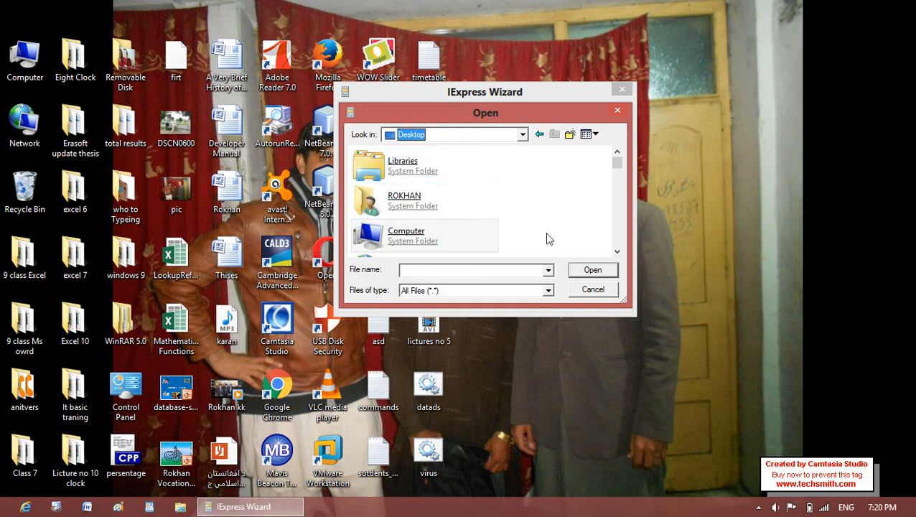
pyautogui.doubleClick(473, 247)
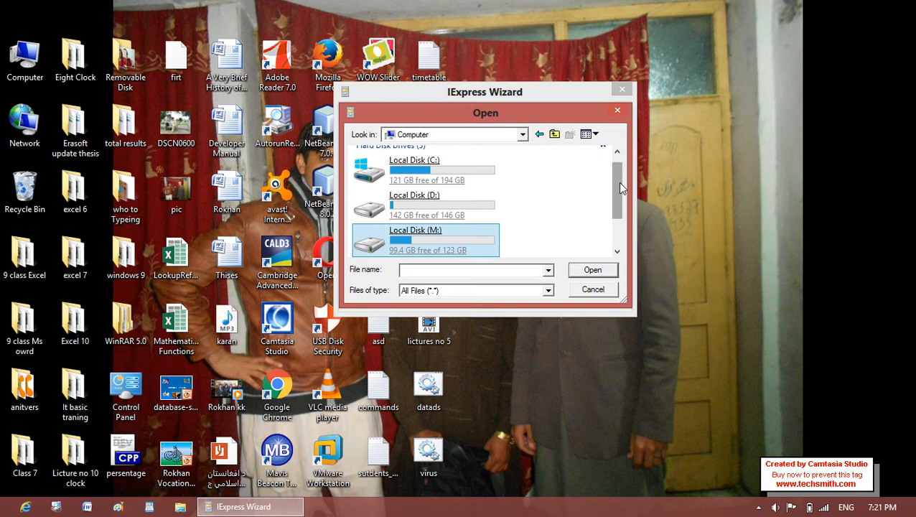
pyautogui.moveTo(617, 182)
pyautogui.mouseDown()
pyautogui.moveTo(609, 224)
pyautogui.moveTo(611, 176)
pyautogui.mouseUp()
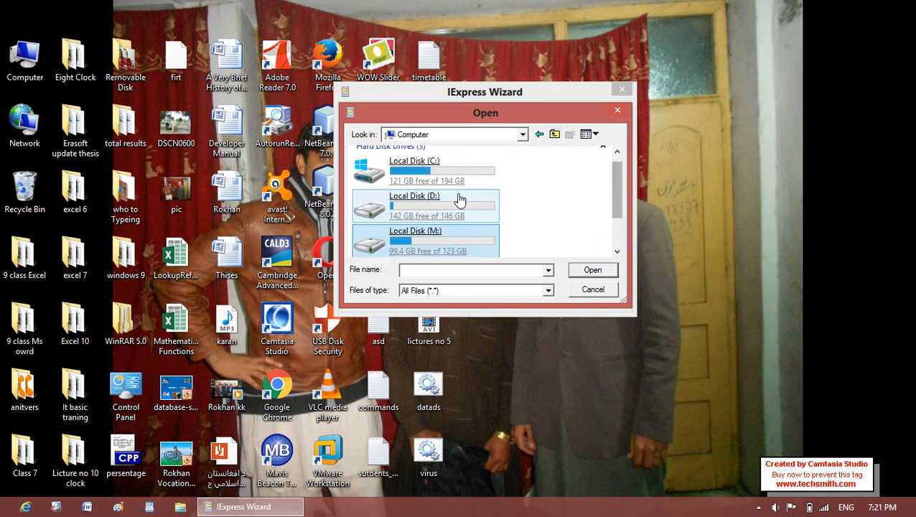
pyautogui.doubleClick(457, 252)
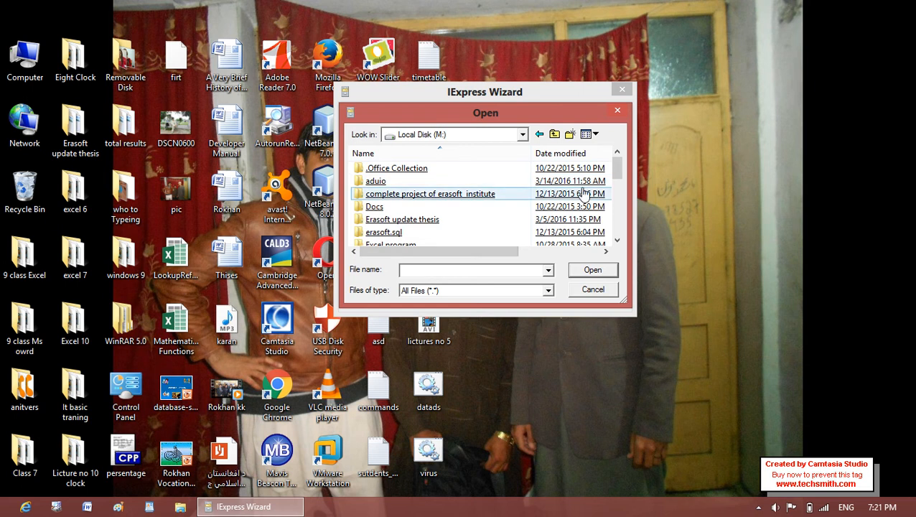
pyautogui.moveTo(617, 167); pyautogui.dragTo(622, 188)
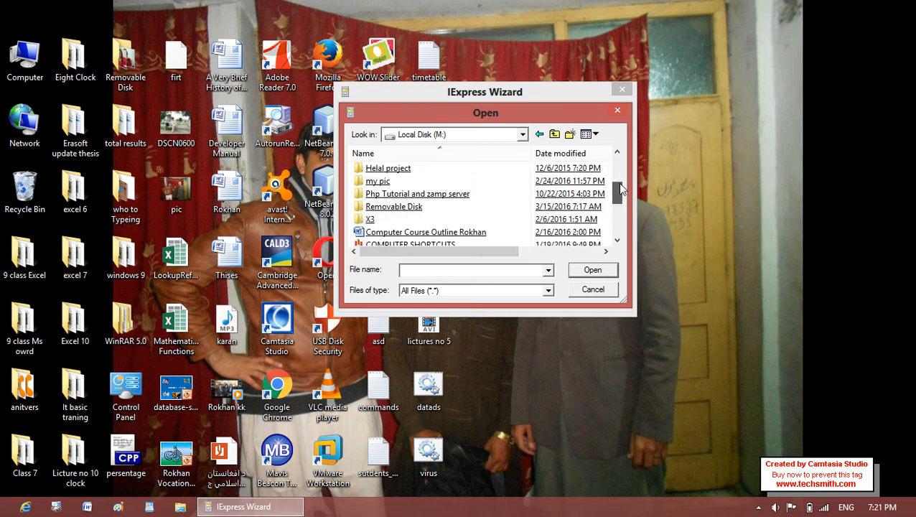
pyautogui.click(413, 182)
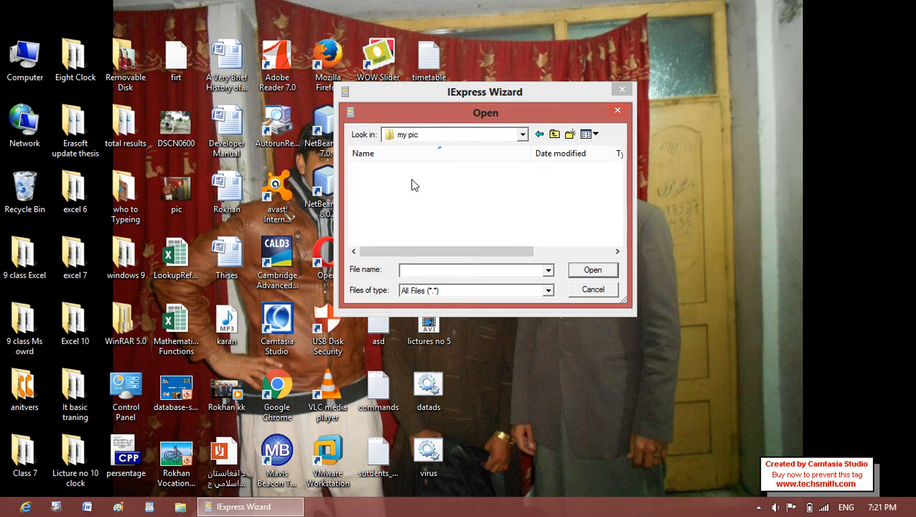
pyautogui.doubleClick(405, 195)
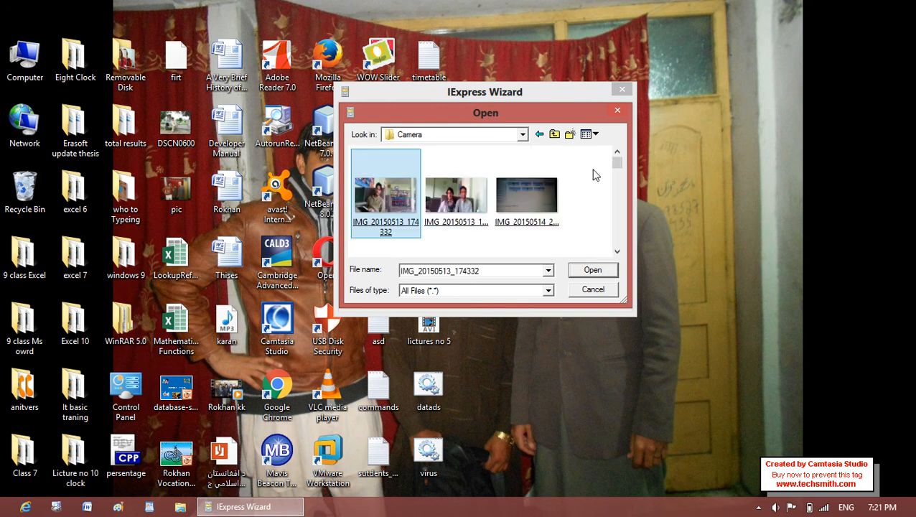
# Step: Add a group of IMG_201508 pictures from the Camera folder to the package and check the packaged files list
pyautogui.moveTo(616, 163)
pyautogui.mouseDown()
pyautogui.moveTo(624, 235)
pyautogui.moveTo(622, 179)
pyautogui.mouseUp()
pyautogui.moveTo(352, 159); pyautogui.dragTo(434, 176)
pyautogui.moveTo(569, 172); pyautogui.dragTo(380, 245)
pyautogui.click(590, 270)
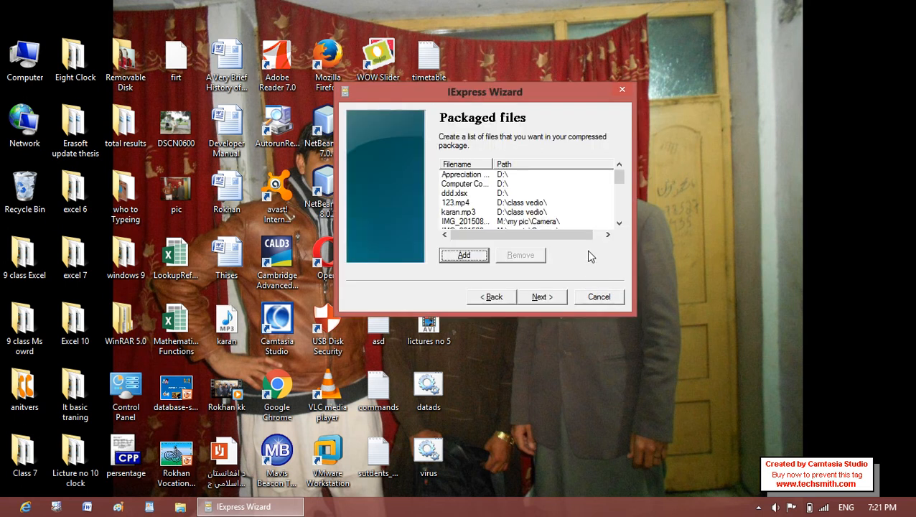
pyautogui.moveTo(620, 178); pyautogui.dragTo(623, 226)
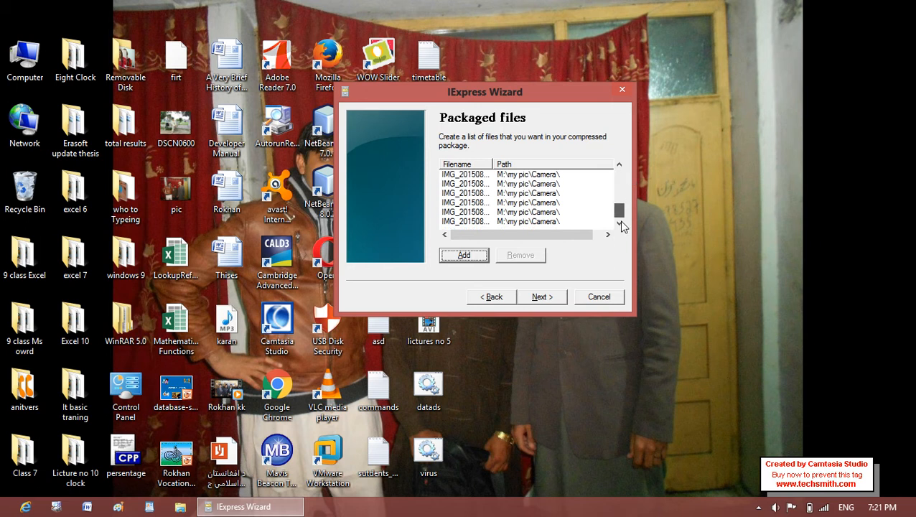
# Step: Continue from the packaged files list, set the Show window option to Hidden, and proceed to the finished message settings
pyautogui.click(537, 298)
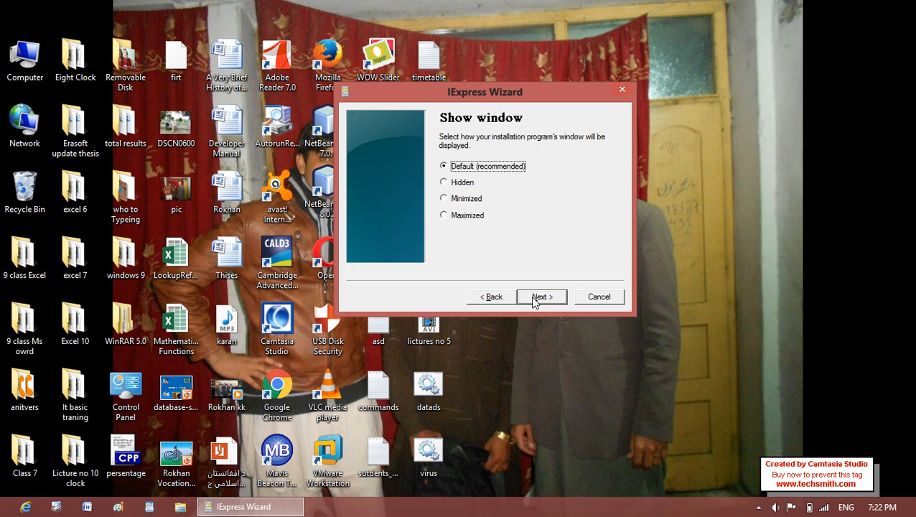
pyautogui.click(443, 183)
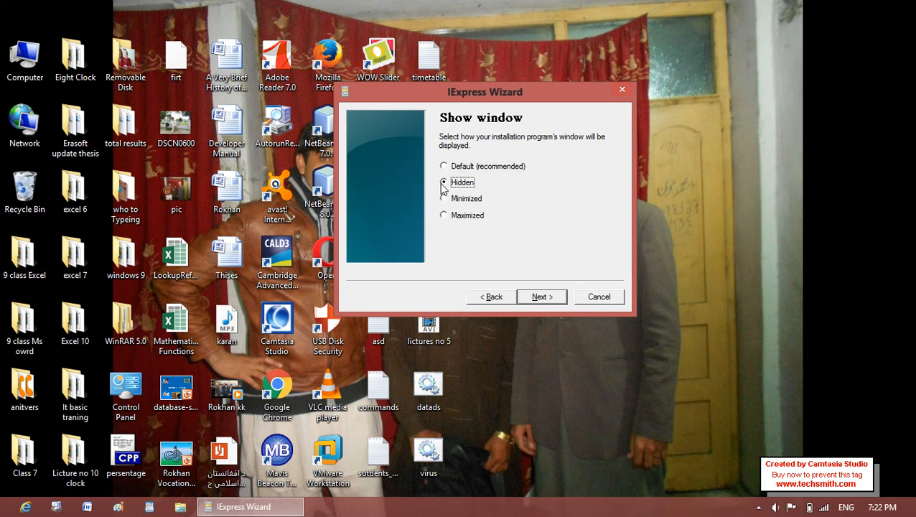
pyautogui.click(535, 302)
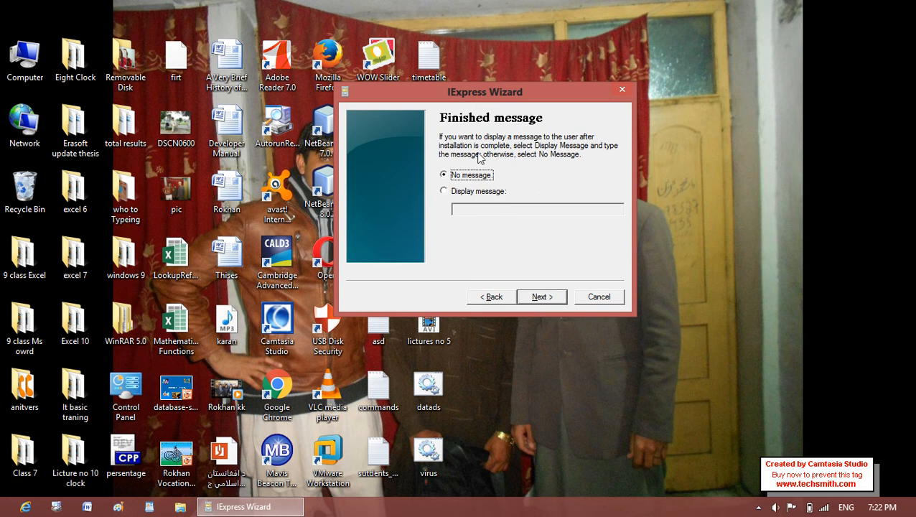
# Step: Set the finished message to display "Your Setup is Sucessfuly Installed" and continue to the package name and options
pyautogui.click(444, 191)
pyautogui.click(462, 208)
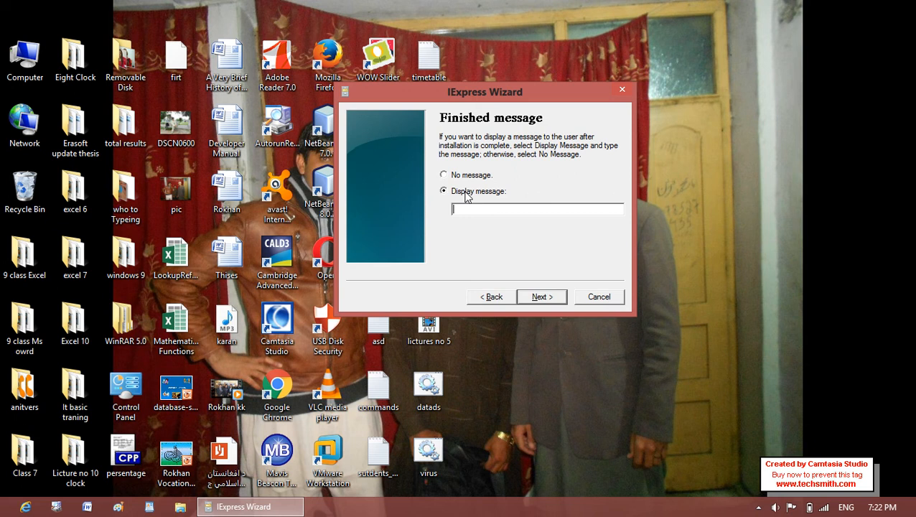
pyautogui.write('Your Setup Is')
pyautogui.press('BackSpace')
pyautogui.press('BackSpace')
pyautogui.press('BackSpace')
pyautogui.write('is Suces')
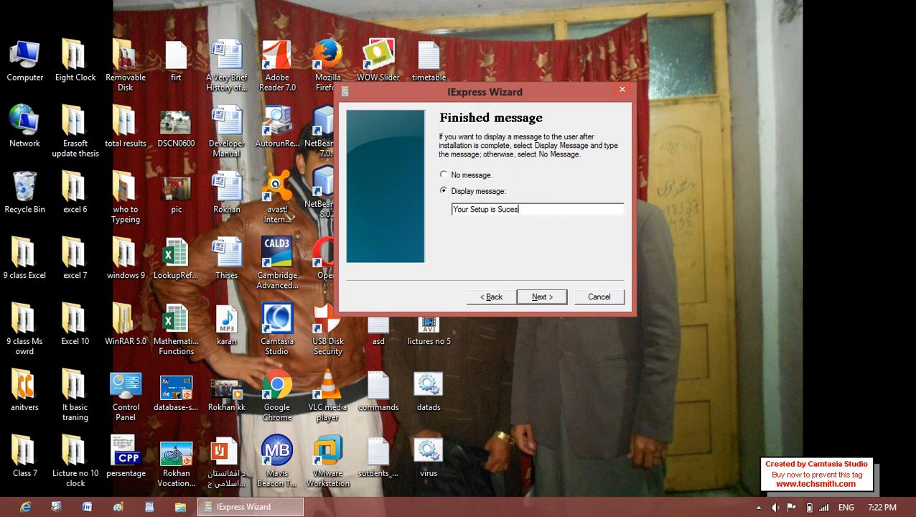
pyautogui.write('sfuly Installed')
pyautogui.click(540, 296)
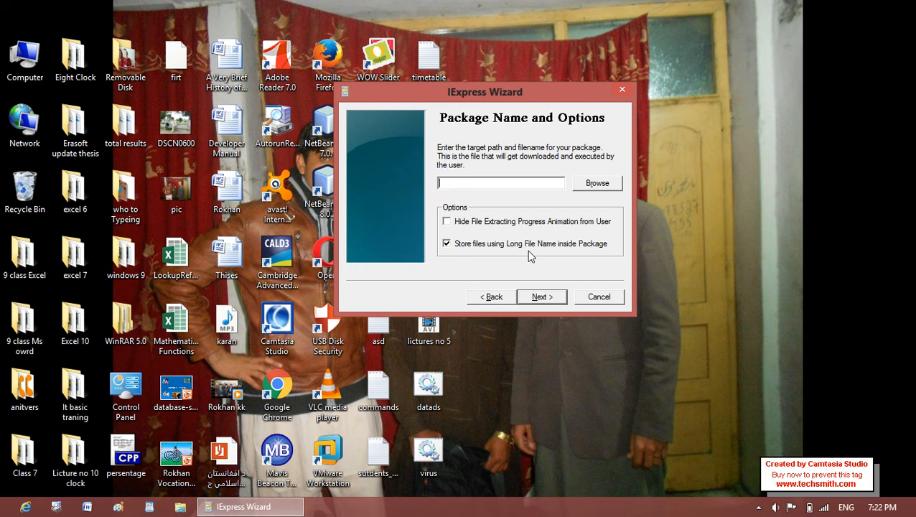
# Step: Leave the target file selection and create a new folder named kaleem on the desktop
pyautogui.click(604, 184)
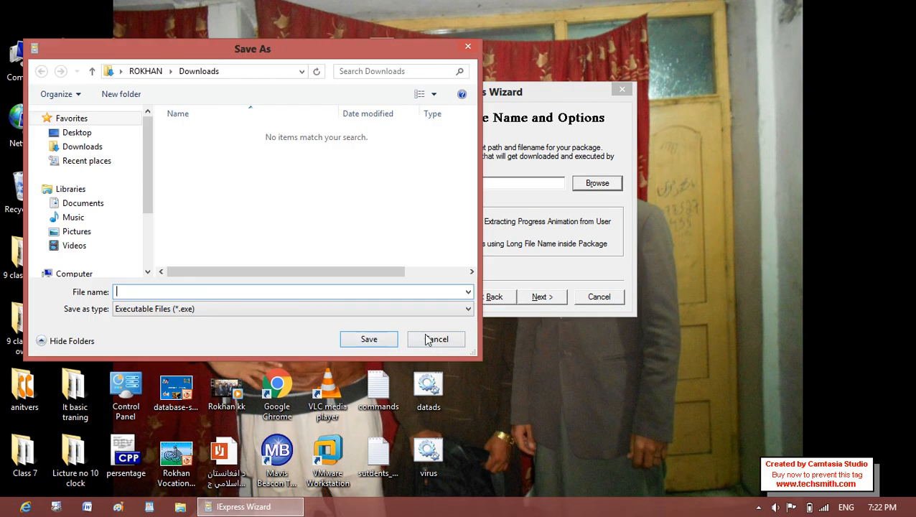
pyautogui.click(434, 338)
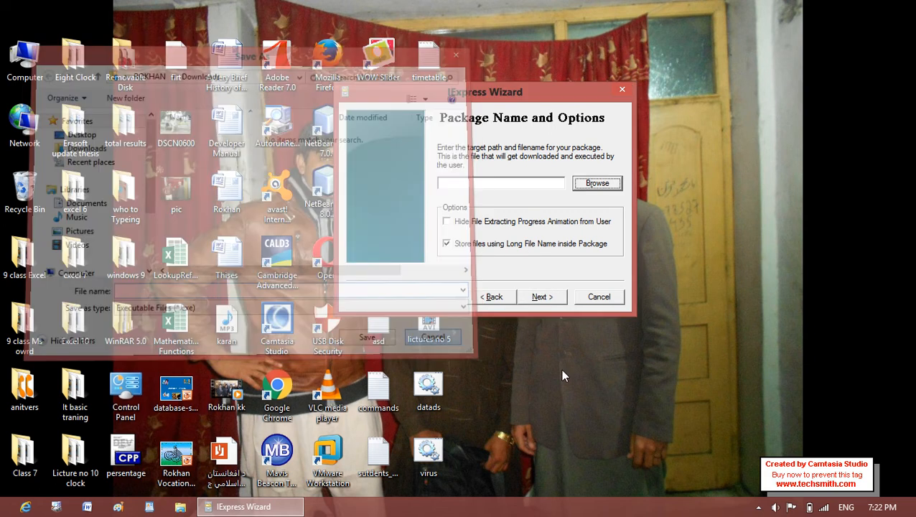
pyautogui.rightClick(586, 374)
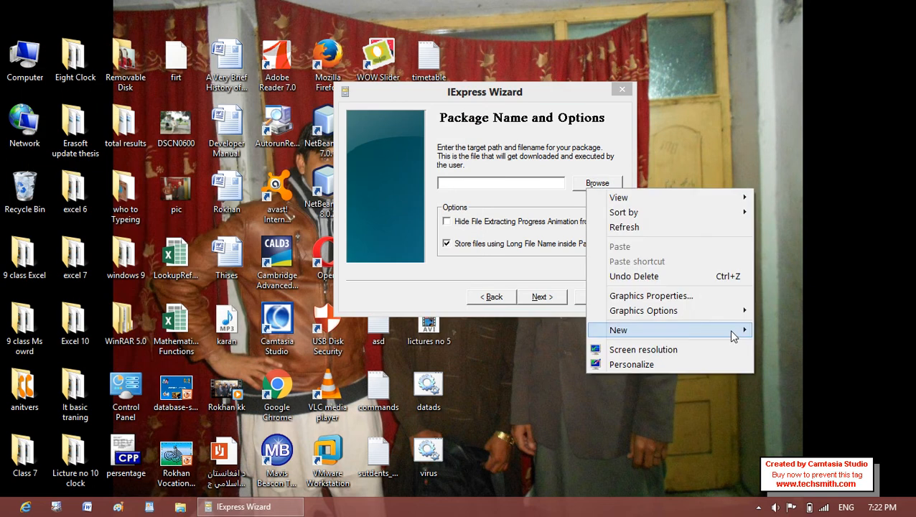
pyautogui.moveTo(733, 336)
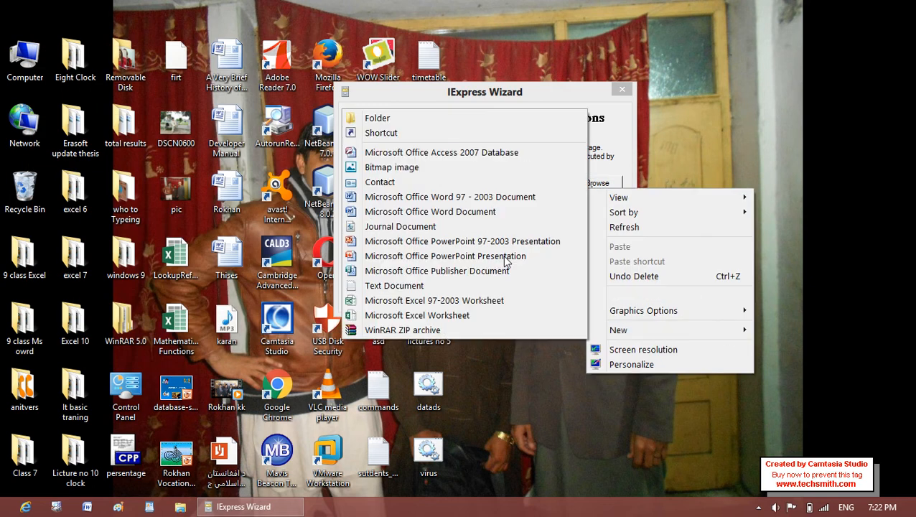
pyautogui.click(415, 117)
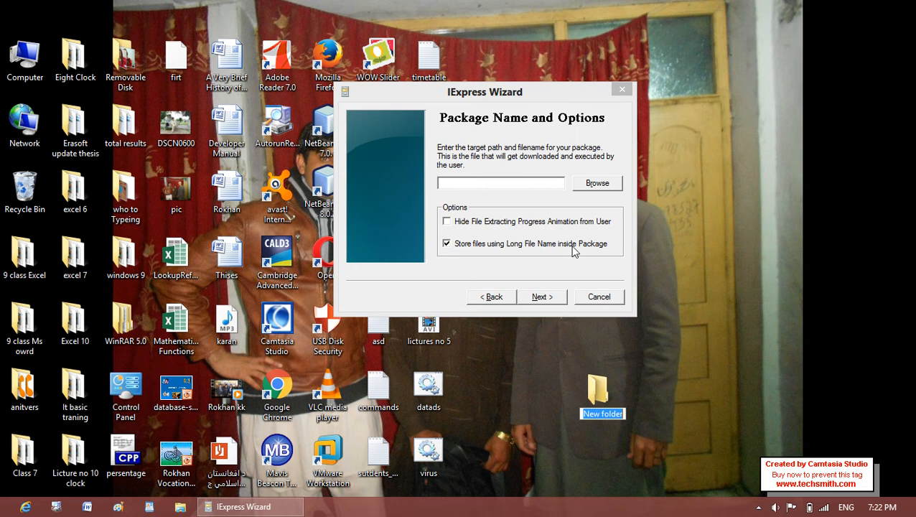
pyautogui.press('BackSpace')
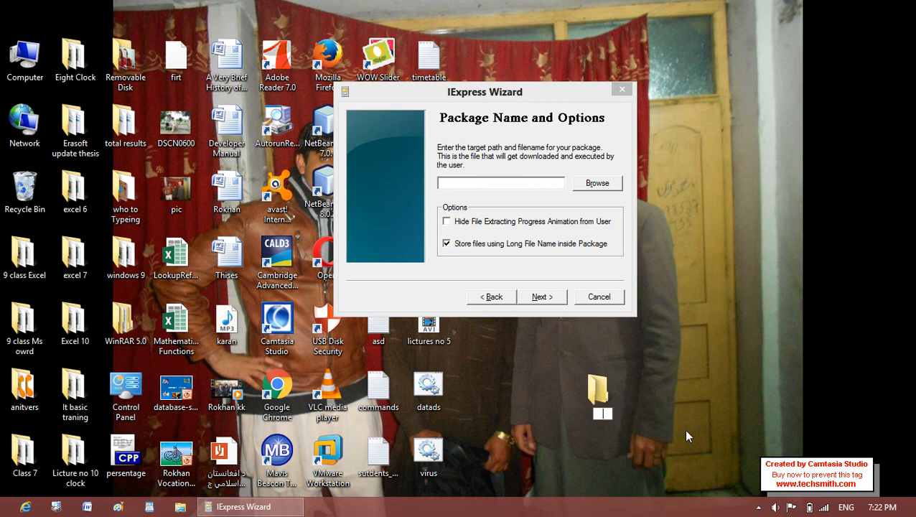
pyautogui.write('kaleem')
pyautogui.press('Return')
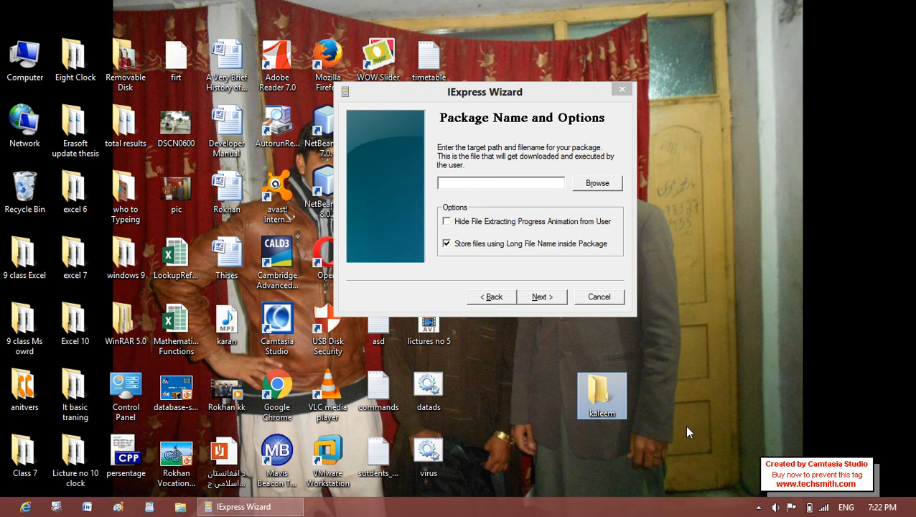
pyautogui.doubleClick(603, 416)
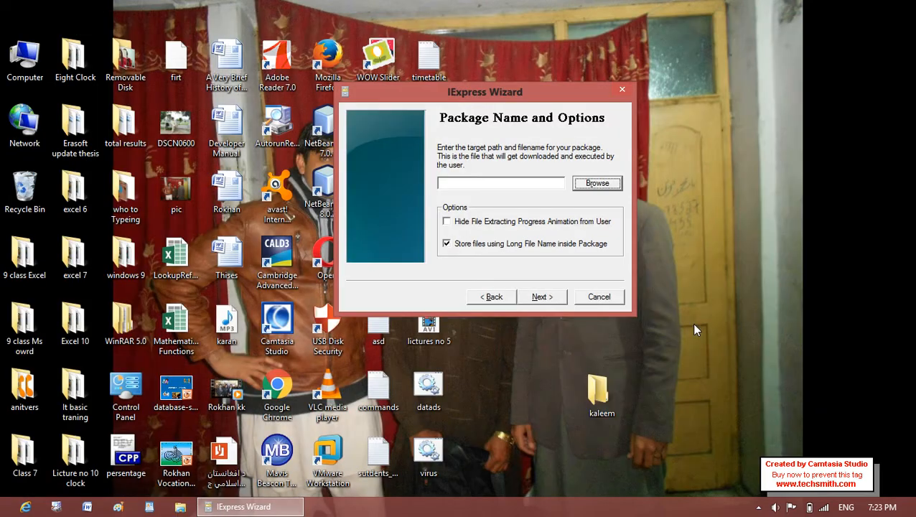
# Step: Set the package target to an executable named Kaleem Setup, saved in the kaleem folder on the Desktop
pyautogui.click(592, 184)
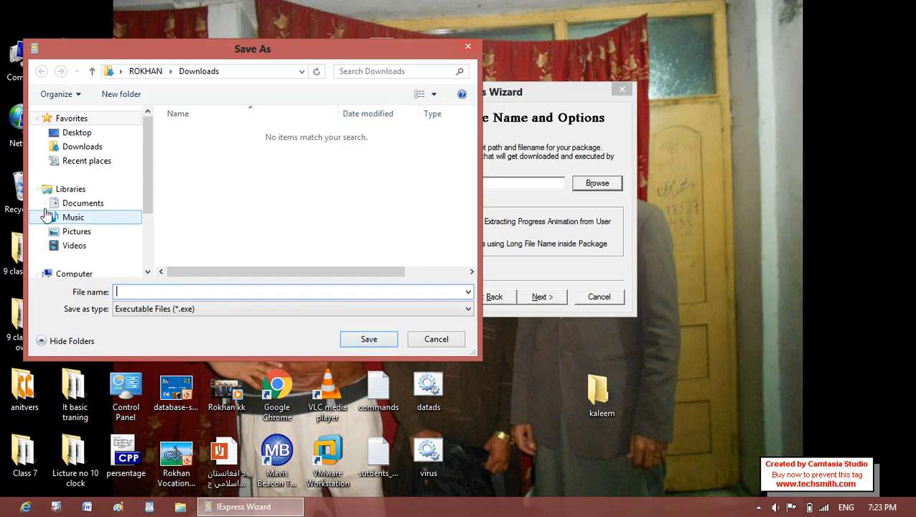
pyautogui.click(76, 135)
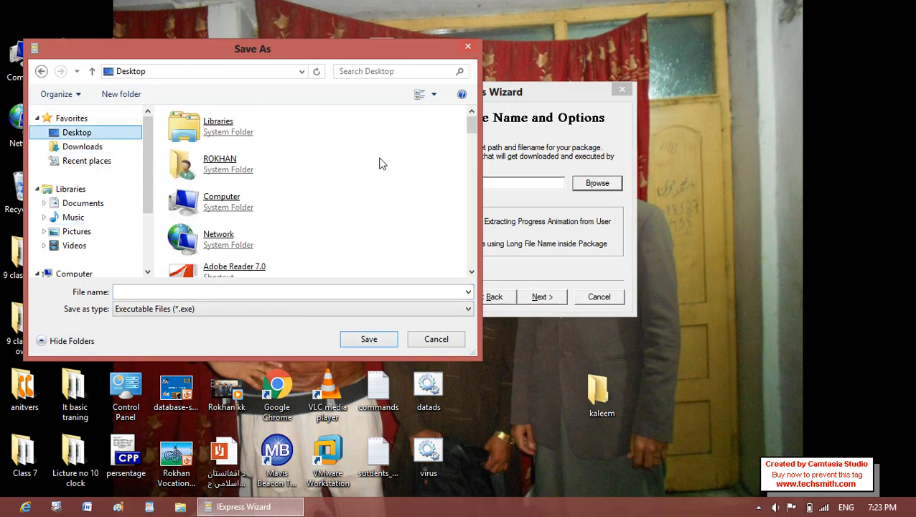
pyautogui.moveTo(470, 126); pyautogui.dragTo(458, 230)
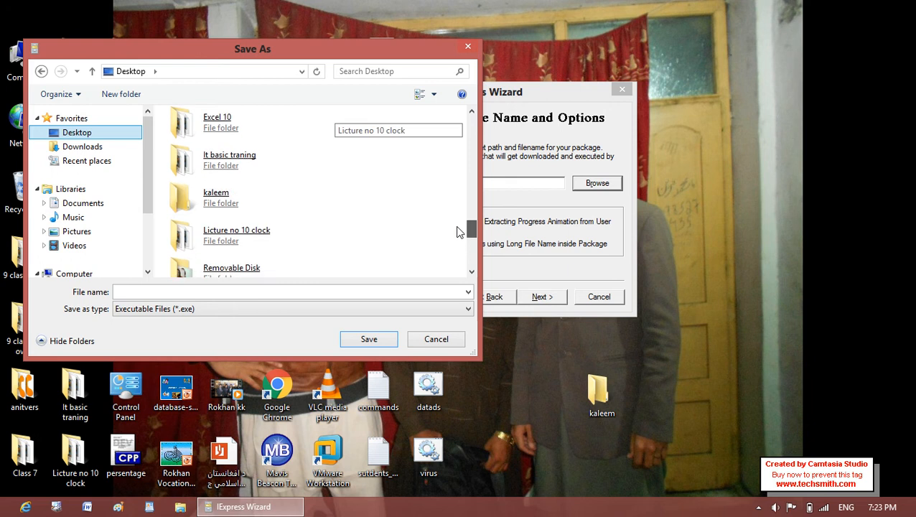
pyautogui.doubleClick(224, 208)
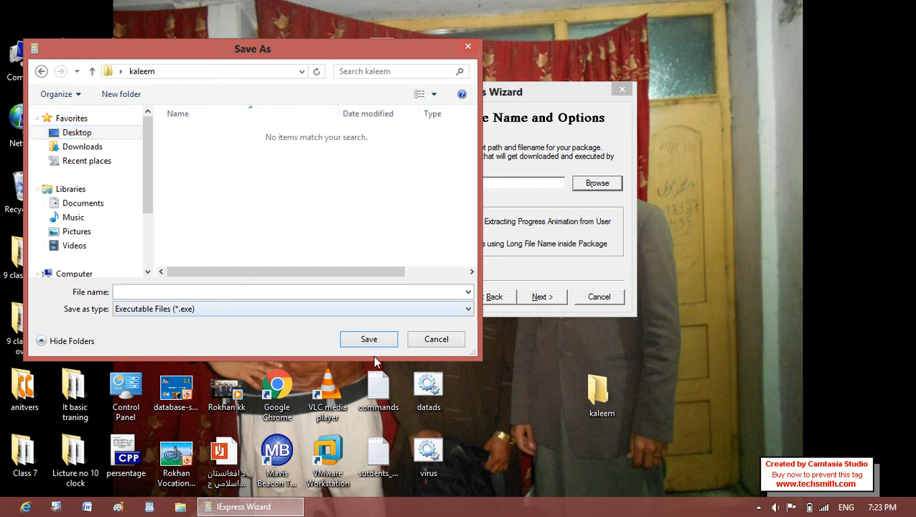
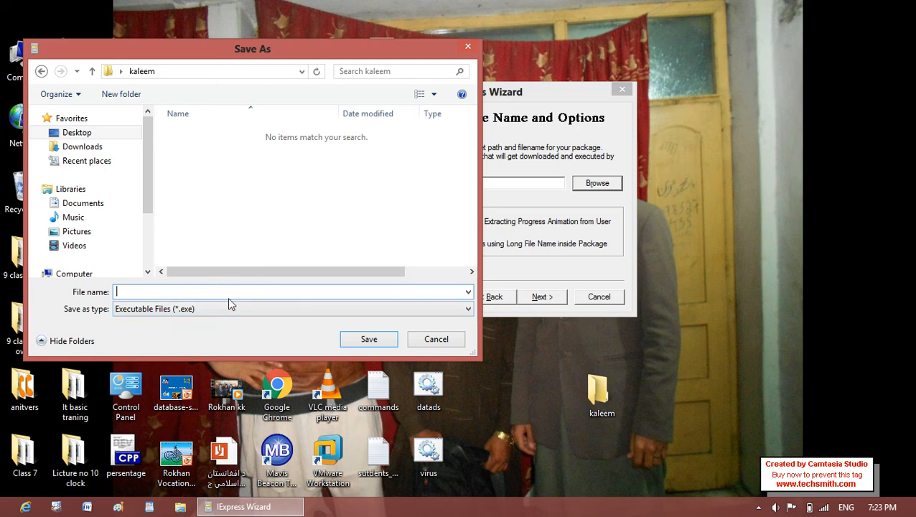
pyautogui.write('S')
pyautogui.press('BackSpace')
pyautogui.press('BackSpace')
pyautogui.press('BackSpace')
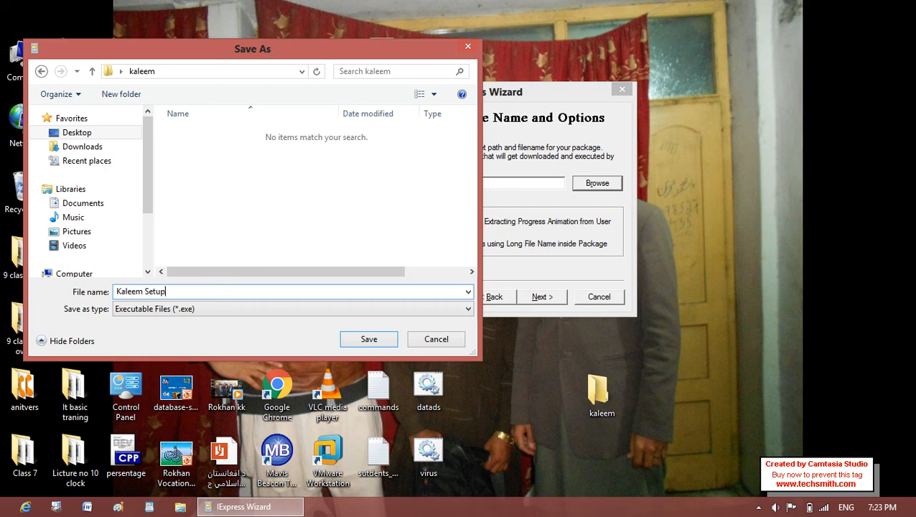
pyautogui.click(375, 341)
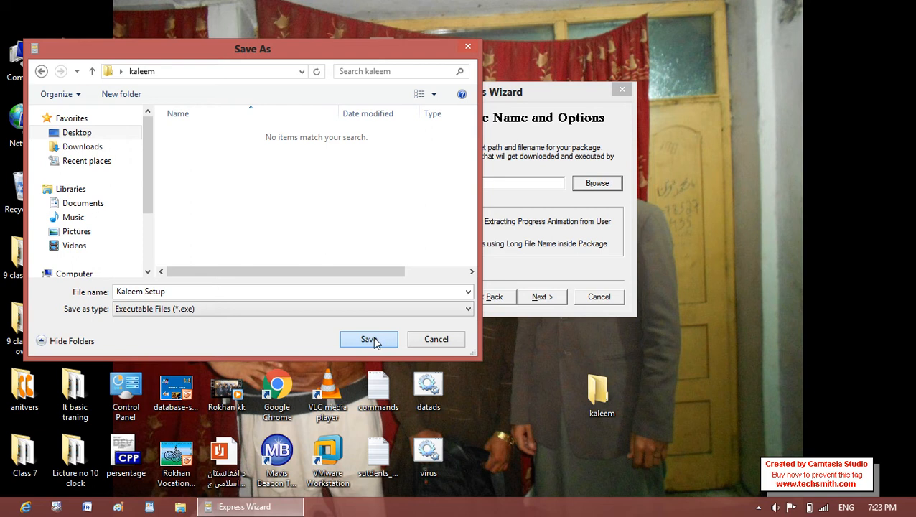
pyautogui.click(373, 339)
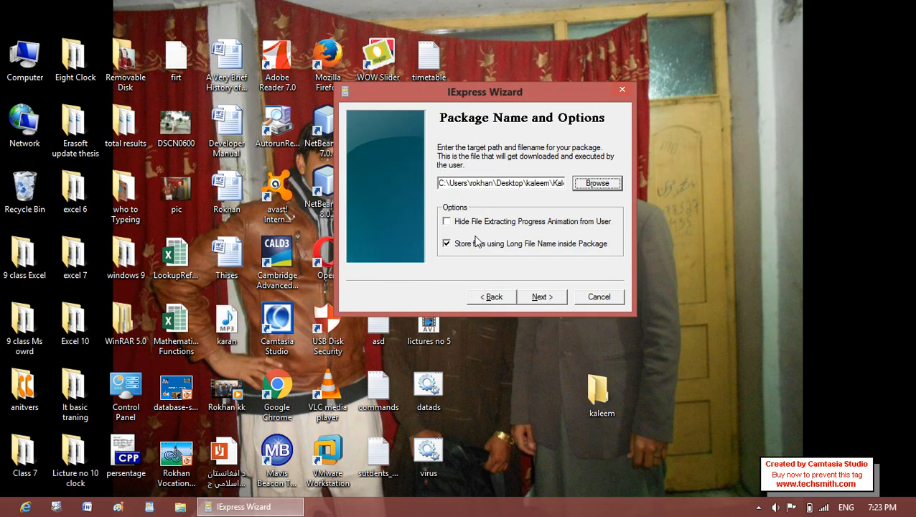
# Step: Accept the package options and choose not to save the Self Extraction Directive (SED) file
pyautogui.click(537, 300)
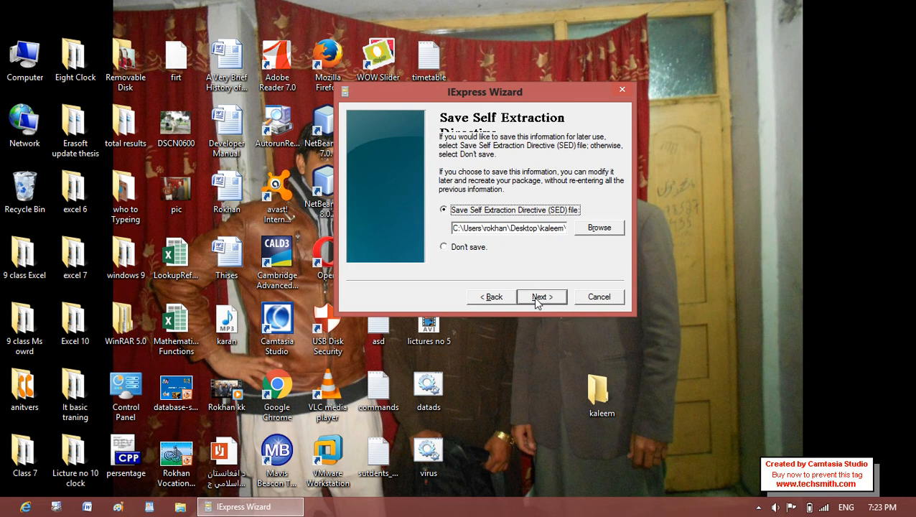
pyautogui.click(464, 247)
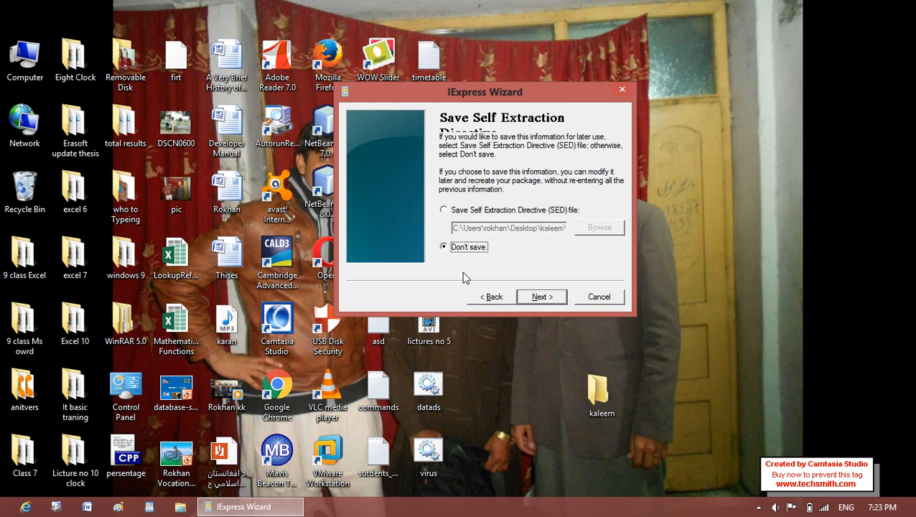
pyautogui.click(553, 301)
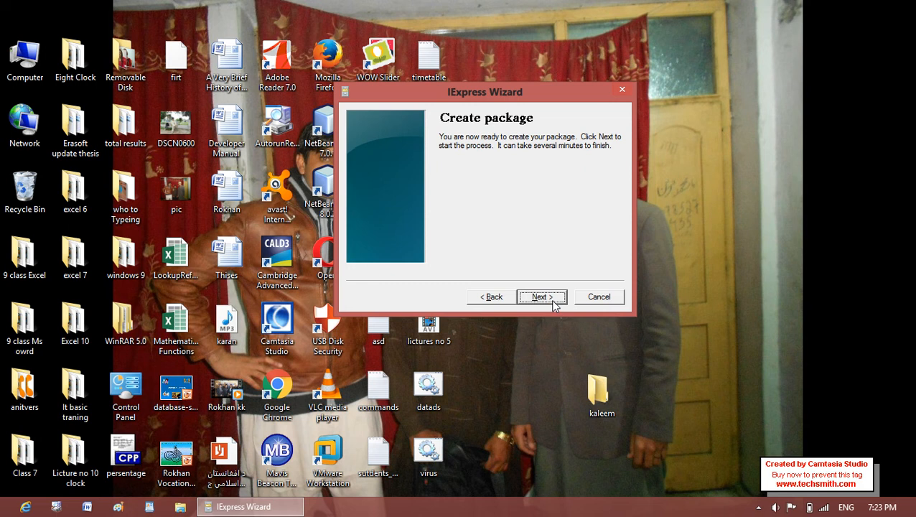
# Step: Create the package, let the compression complete, and finish the wizard
pyautogui.click(553, 302)
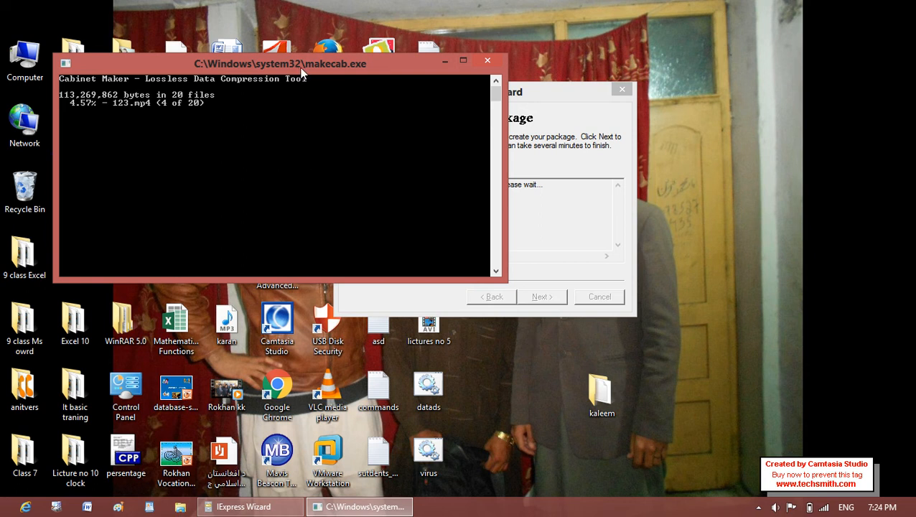
pyautogui.moveTo(302, 70); pyautogui.dragTo(641, 55)
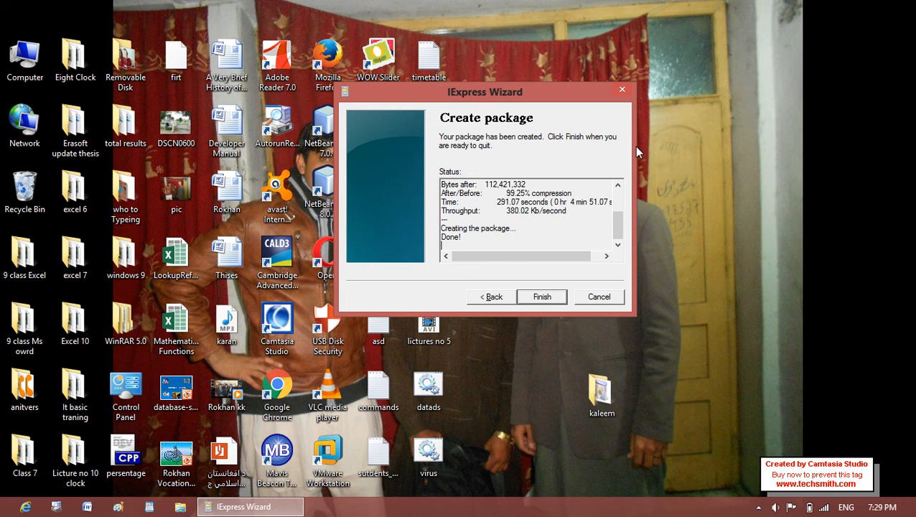
pyautogui.click(537, 298)
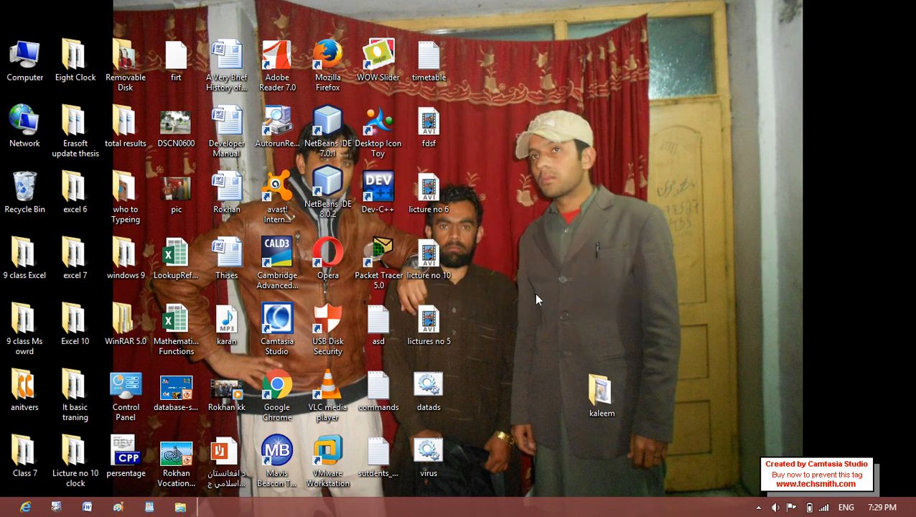
# Step: Open the kaleem folder on the desktop, run Kaleem Setup, and bring its extraction window to the front
pyautogui.doubleClick(600, 391)
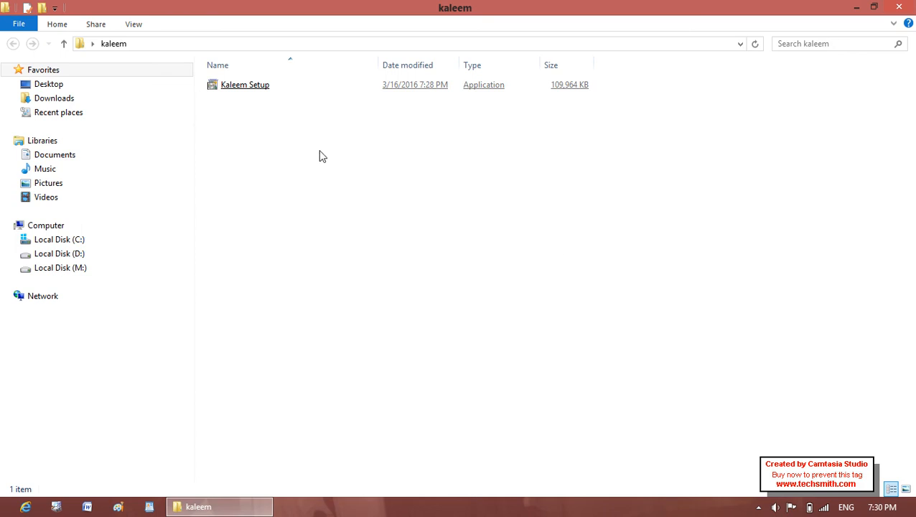
pyautogui.click(280, 97)
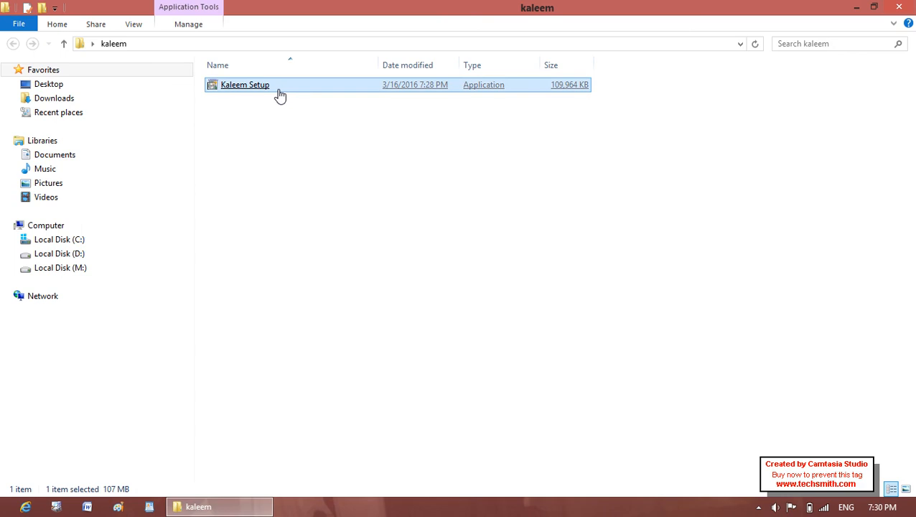
pyautogui.doubleClick(280, 96)
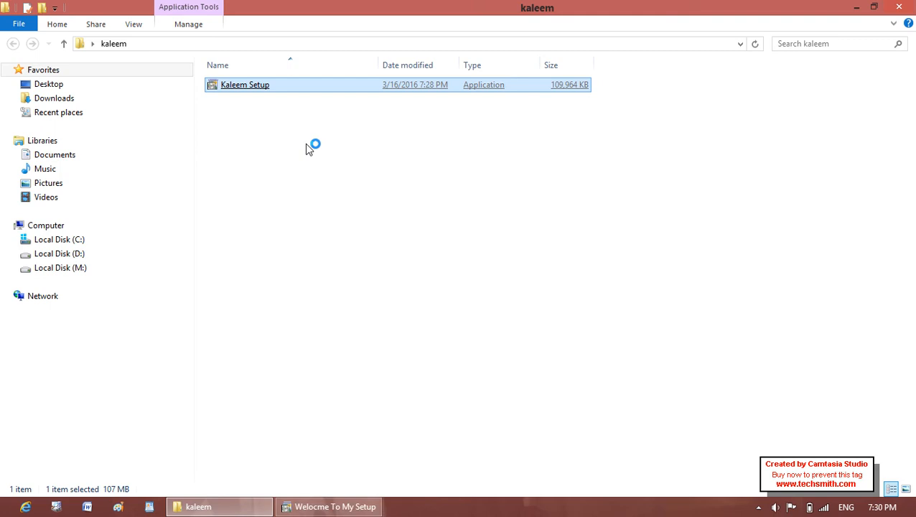
pyautogui.click(344, 507)
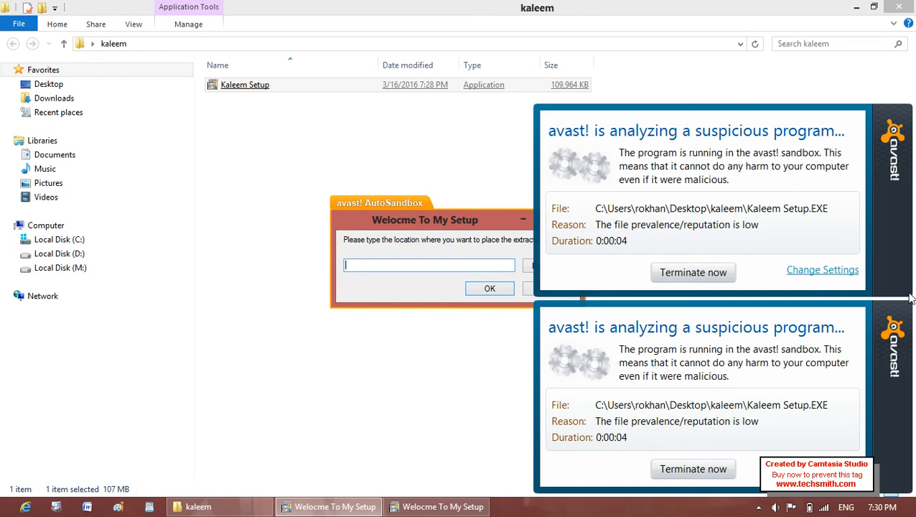
# Step: Terminate both sandboxed runs of Kaleem Setup in avast! and dismiss the resulting dialogs
pyautogui.click(695, 469)
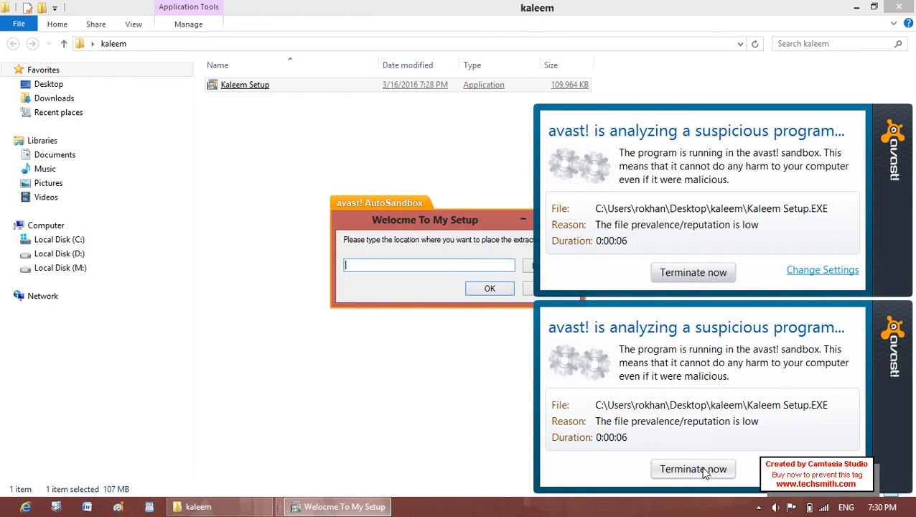
pyautogui.click(700, 274)
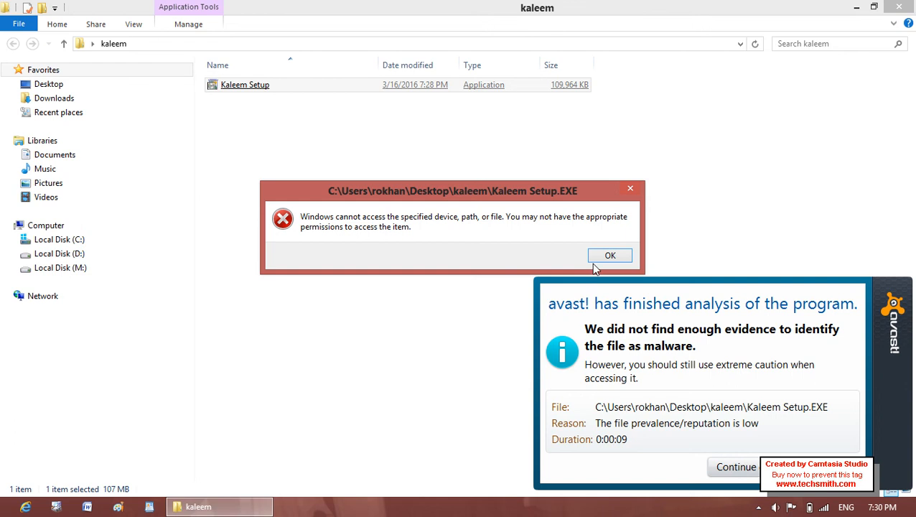
pyautogui.click(602, 259)
pyautogui.click(781, 467)
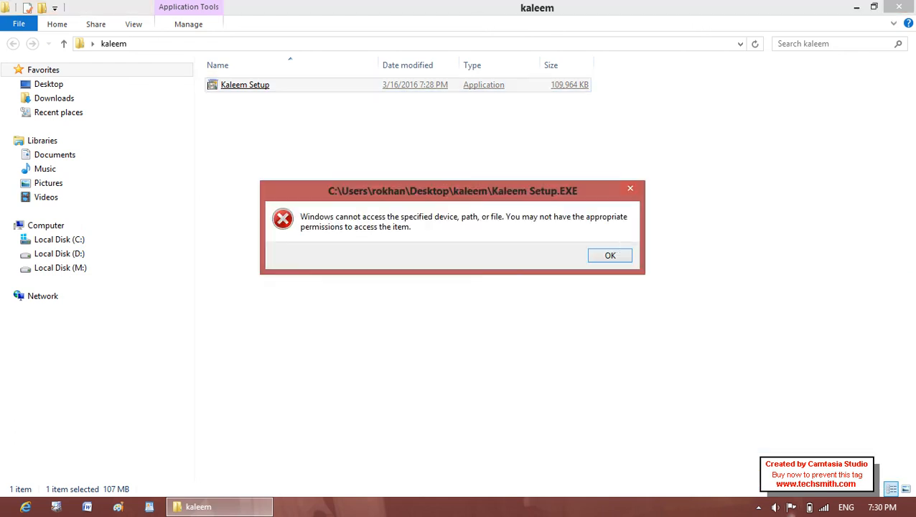
pyautogui.click(619, 259)
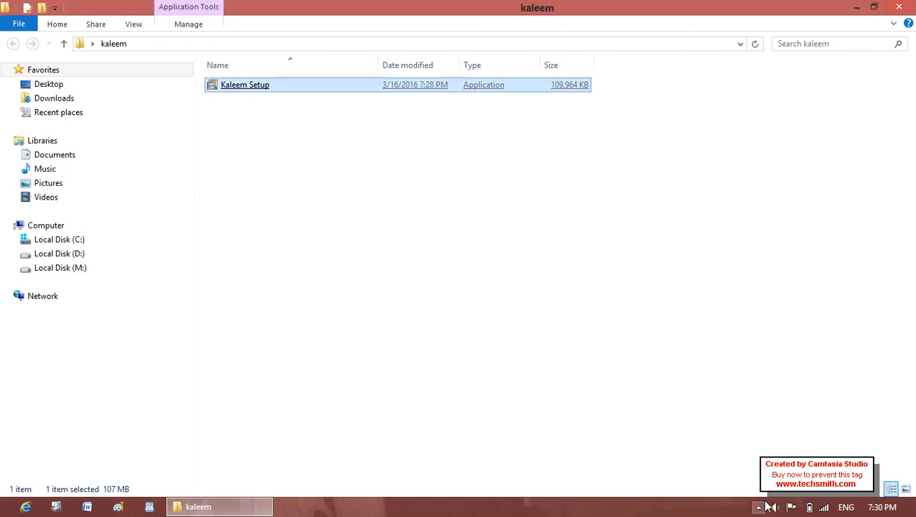
# Step: Disable the avast! shields for 10 minutes
pyautogui.click(761, 507)
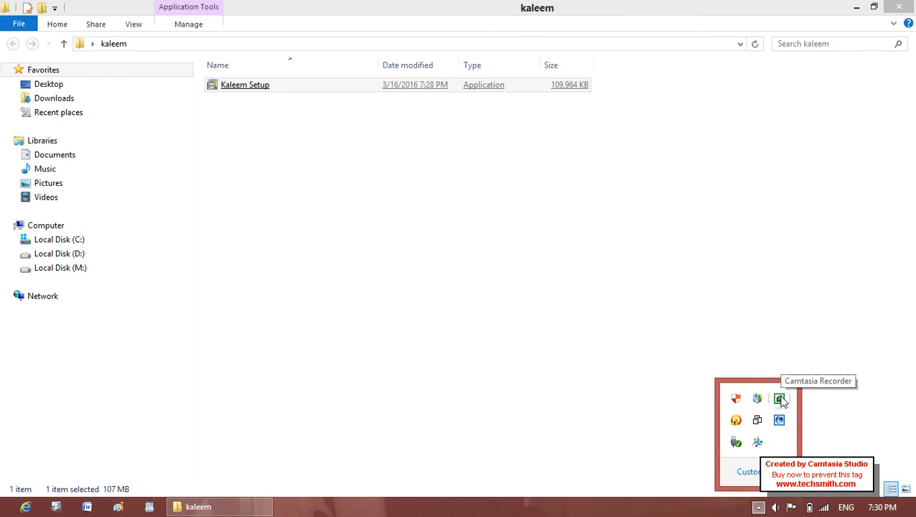
pyautogui.rightClick(736, 422)
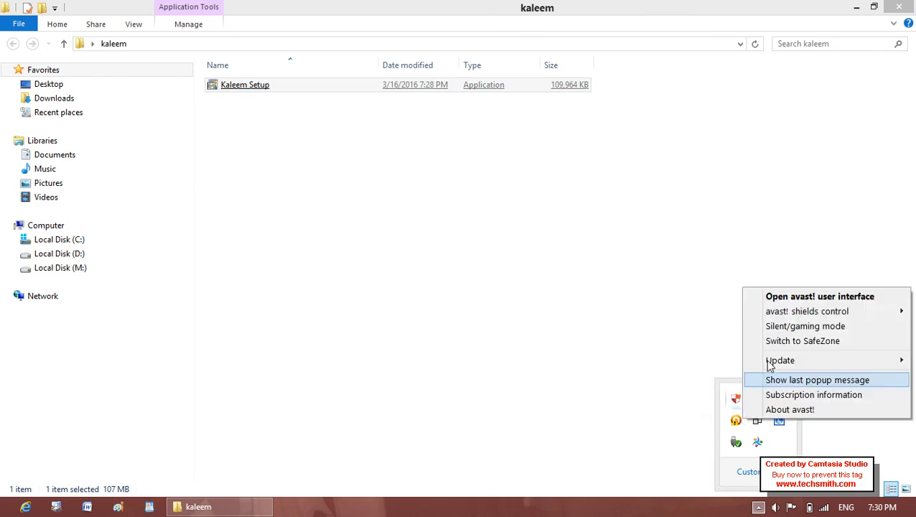
pyautogui.moveTo(795, 313)
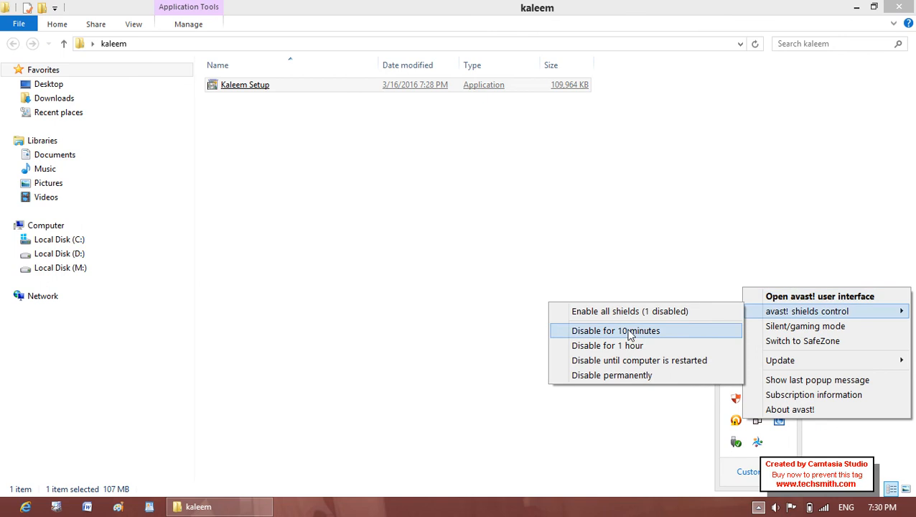
pyautogui.click(631, 335)
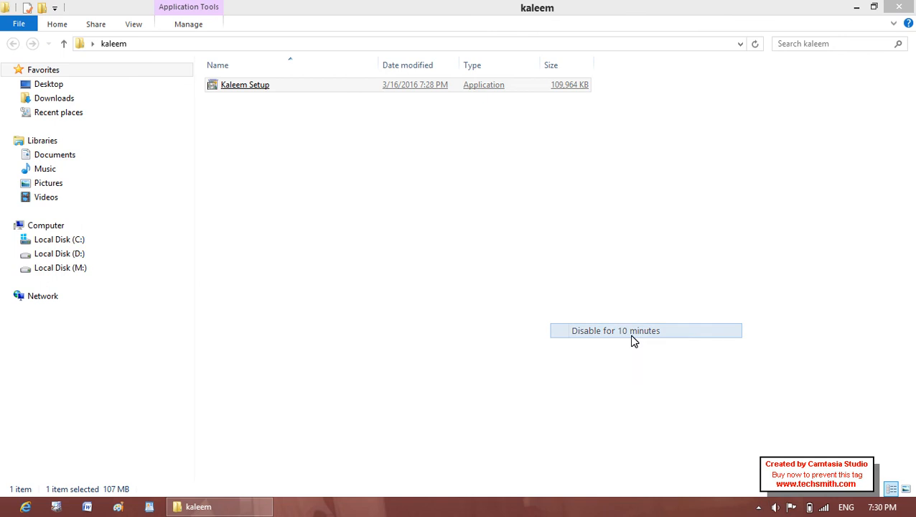
# Step: Run Kaleem Setup from the kaleem folder and close the folder window so the extraction location prompt is accessible
pyautogui.click(258, 87)
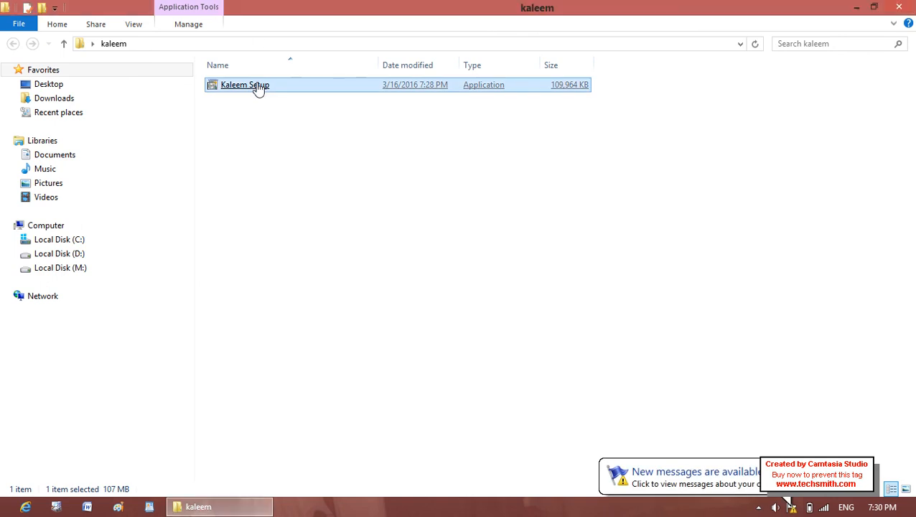
pyautogui.doubleClick(259, 88)
pyautogui.click(486, 408)
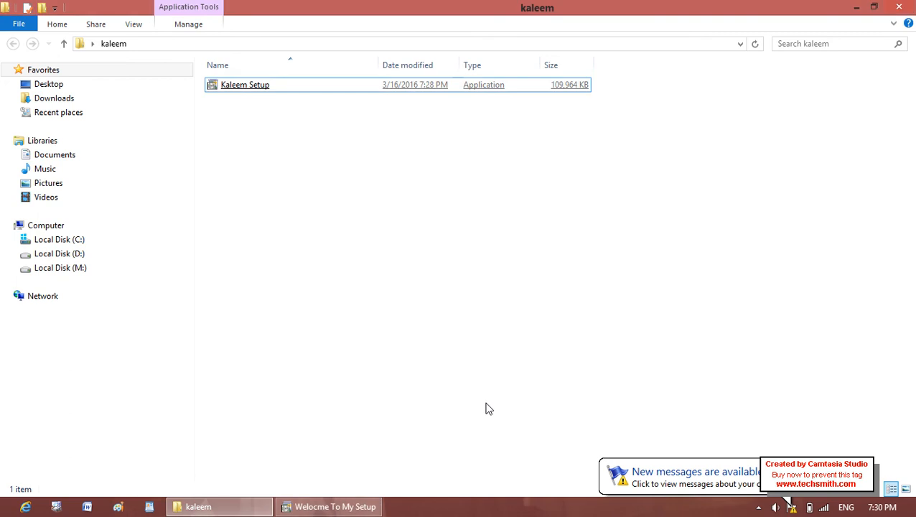
pyautogui.rightClick(486, 408)
pyautogui.click(906, 7)
pyautogui.click(906, 8)
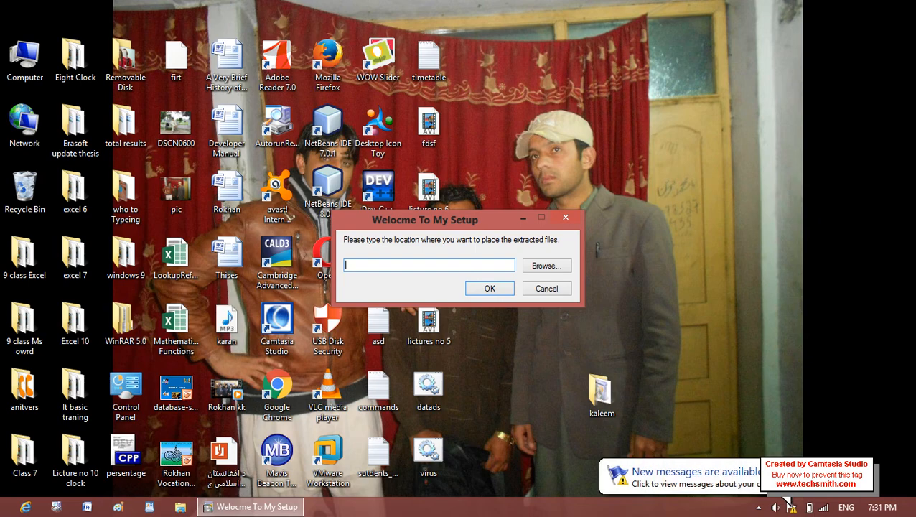
pyautogui.click(462, 265)
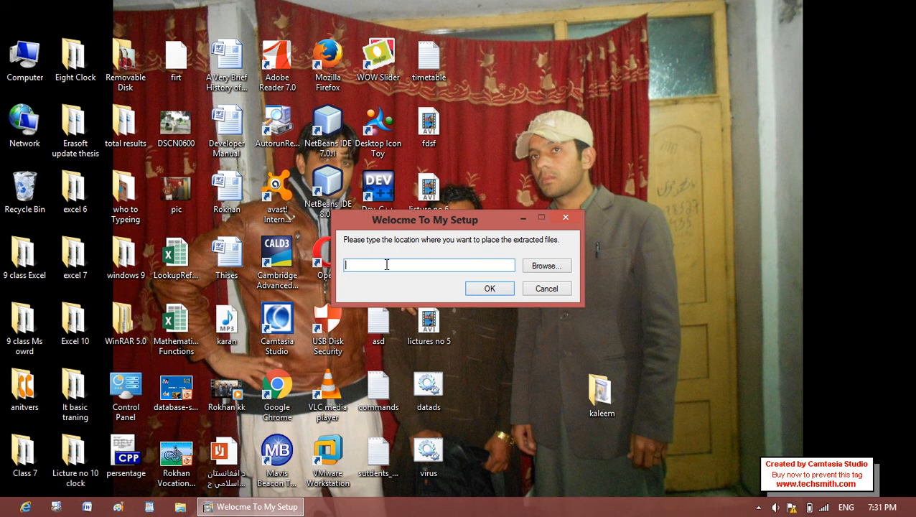
# Step: Create a new folder named Israr on the desktop
pyautogui.click(578, 84)
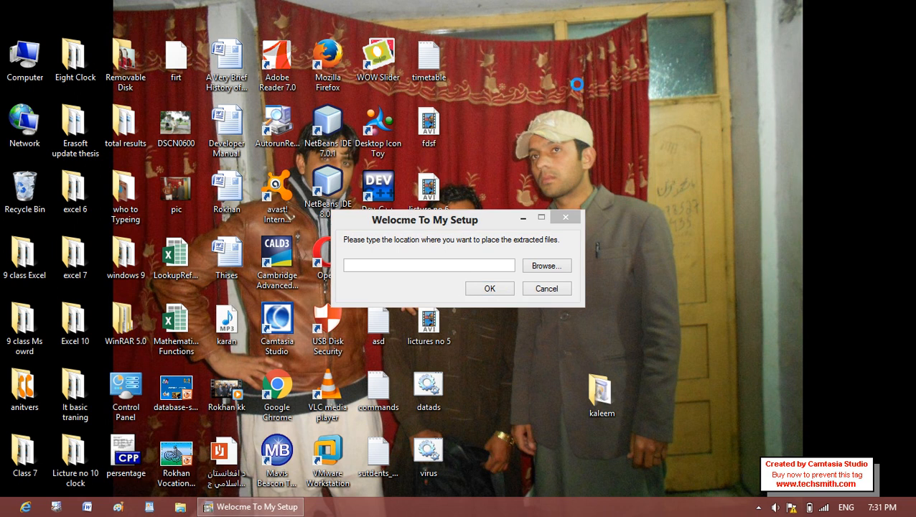
pyautogui.rightClick(578, 85)
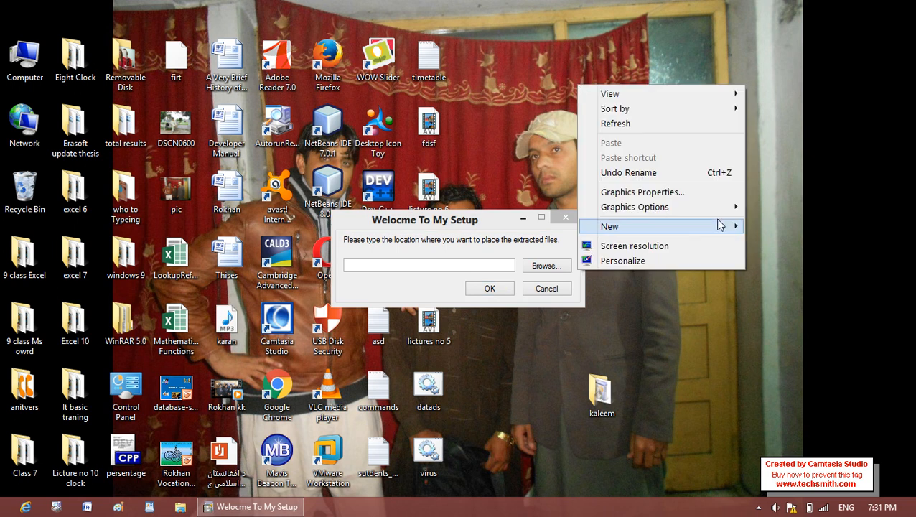
pyautogui.moveTo(726, 226)
pyautogui.click(505, 235)
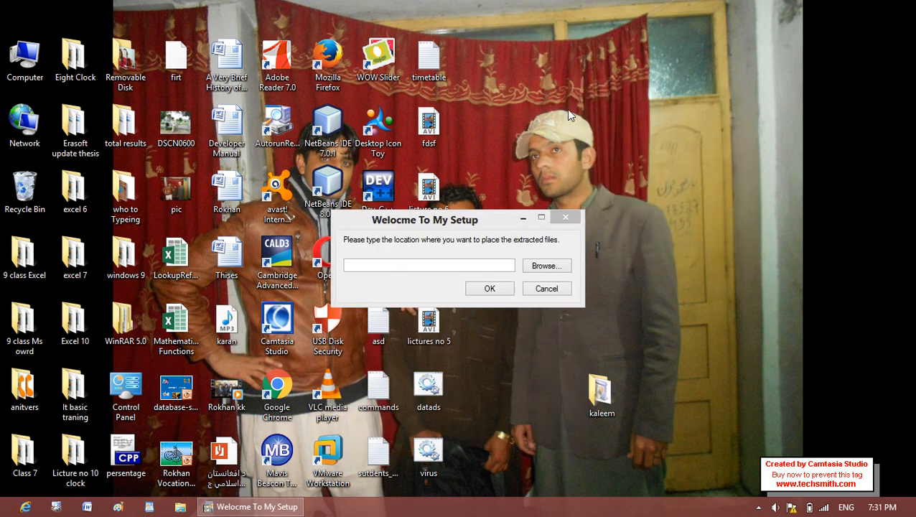
pyautogui.press('BackSpace')
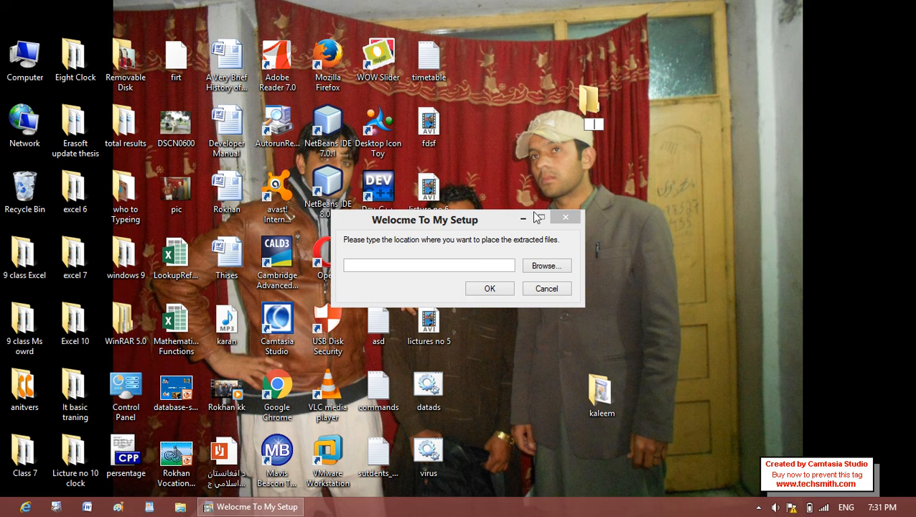
pyautogui.write('Israr')
pyautogui.press('Return')
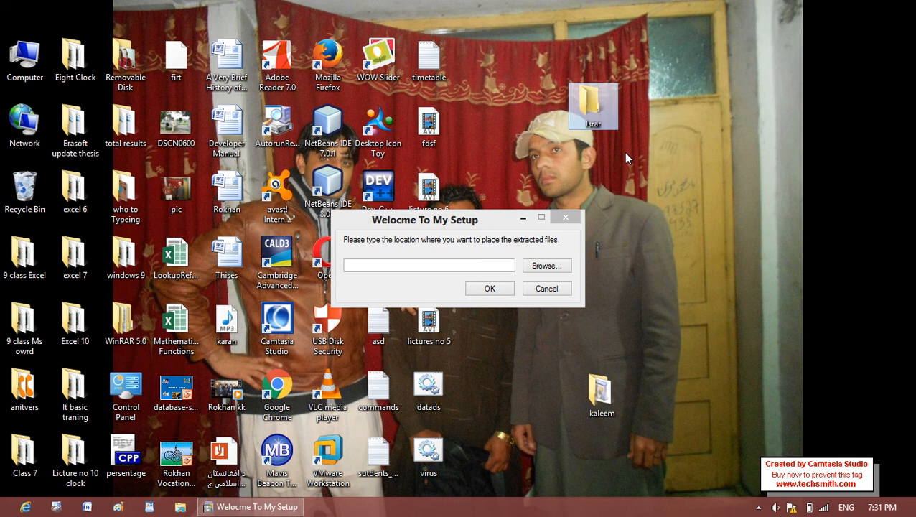
# Step: Extract the package into the Israr folder on the desktop and dismiss the completion message
pyautogui.click(538, 267)
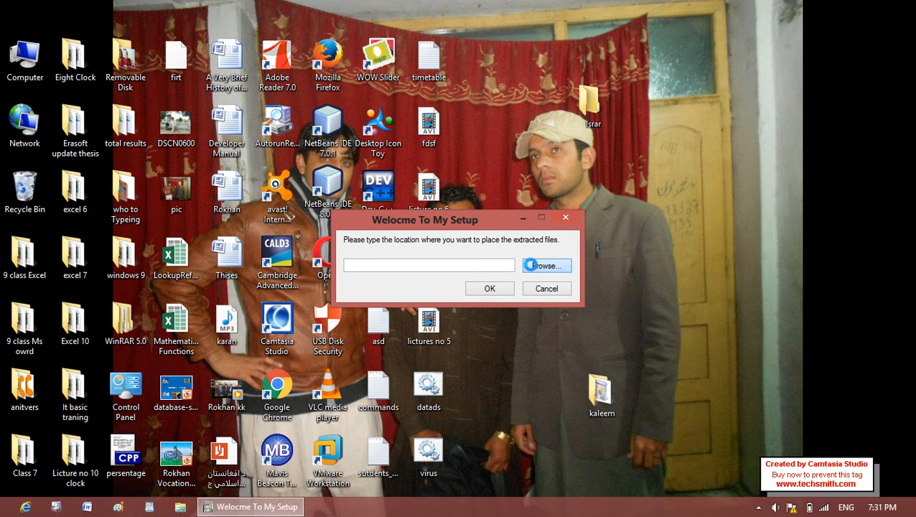
pyautogui.moveTo(550, 244); pyautogui.dragTo(550, 321)
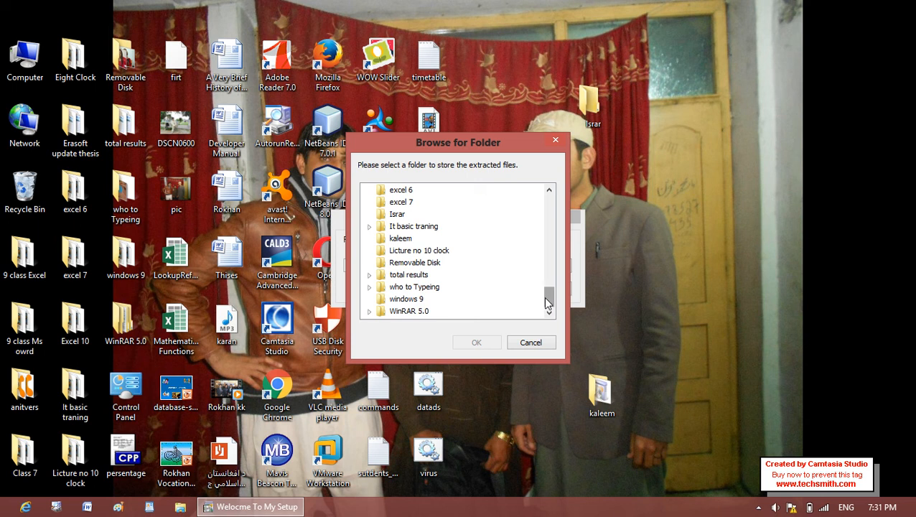
pyautogui.moveTo(546, 301)
pyautogui.mouseDown()
pyautogui.moveTo(552, 183)
pyautogui.moveTo(547, 323)
pyautogui.moveTo(548, 290)
pyautogui.mouseUp()
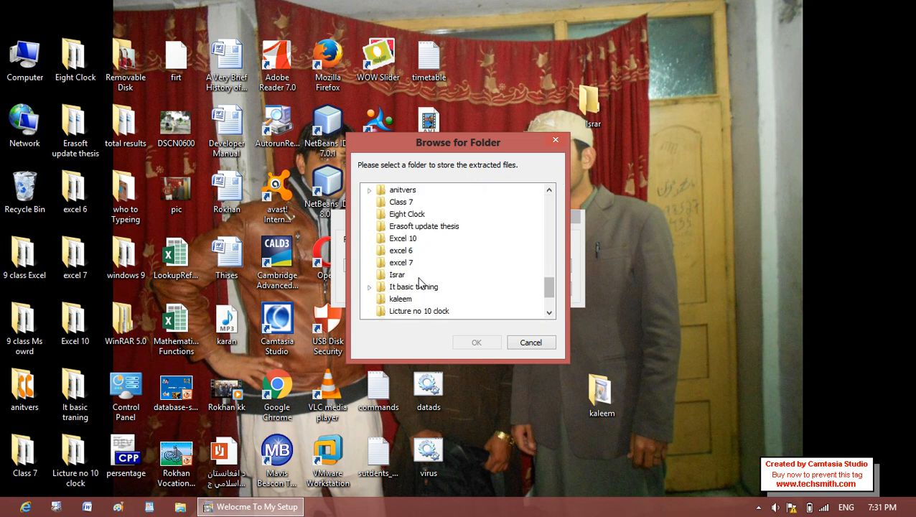
pyautogui.click(402, 276)
pyautogui.click(482, 345)
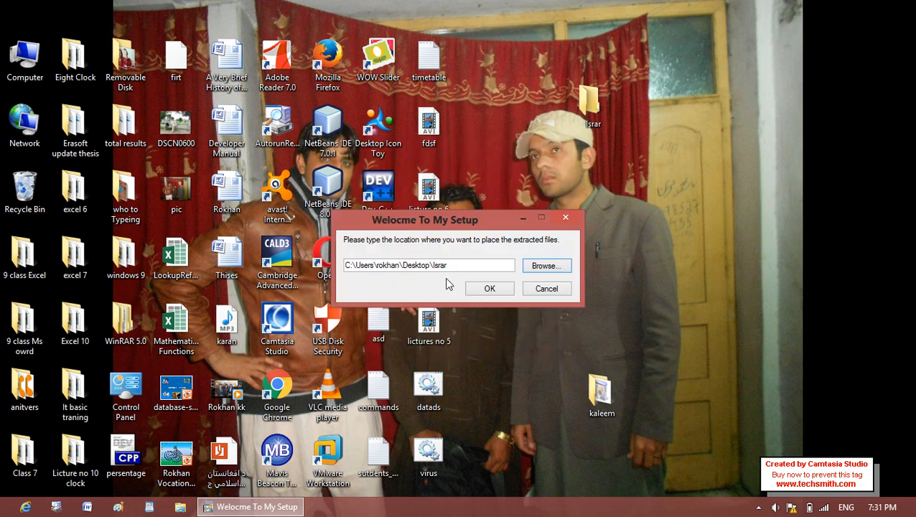
pyautogui.click(470, 263)
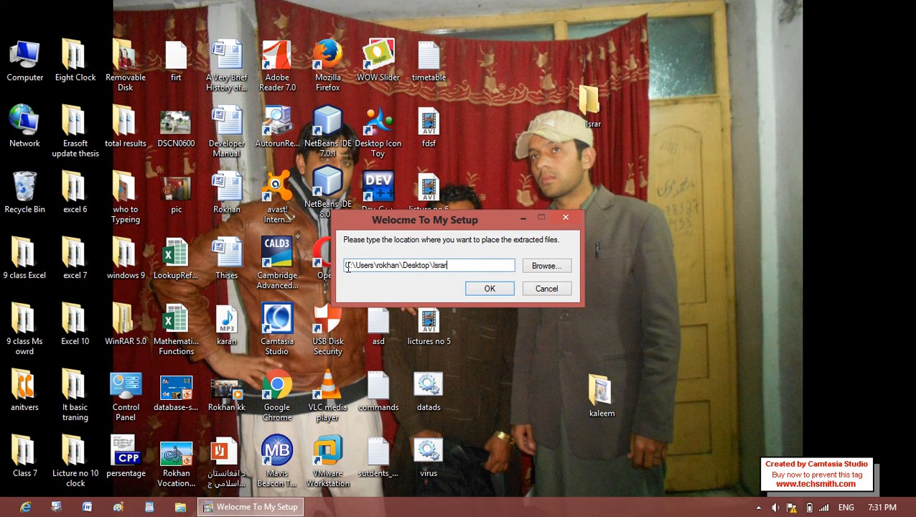
pyautogui.click(490, 288)
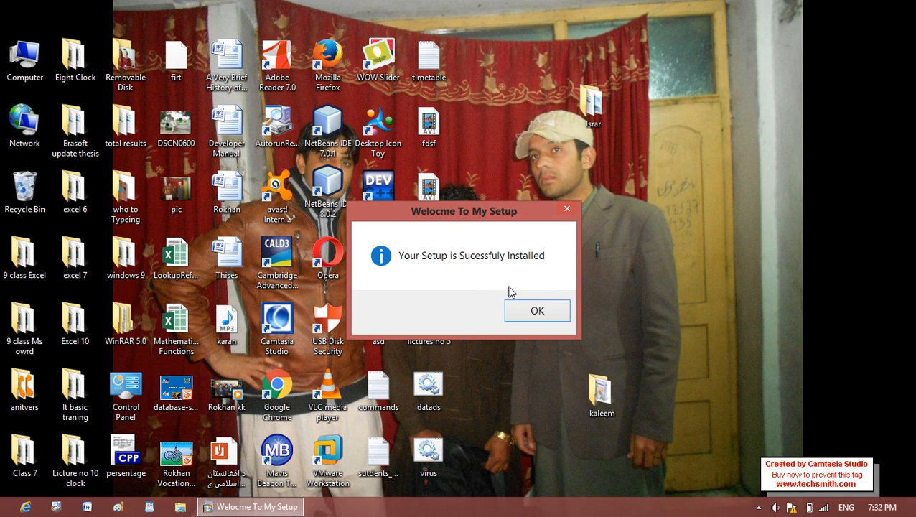
pyautogui.click(522, 312)
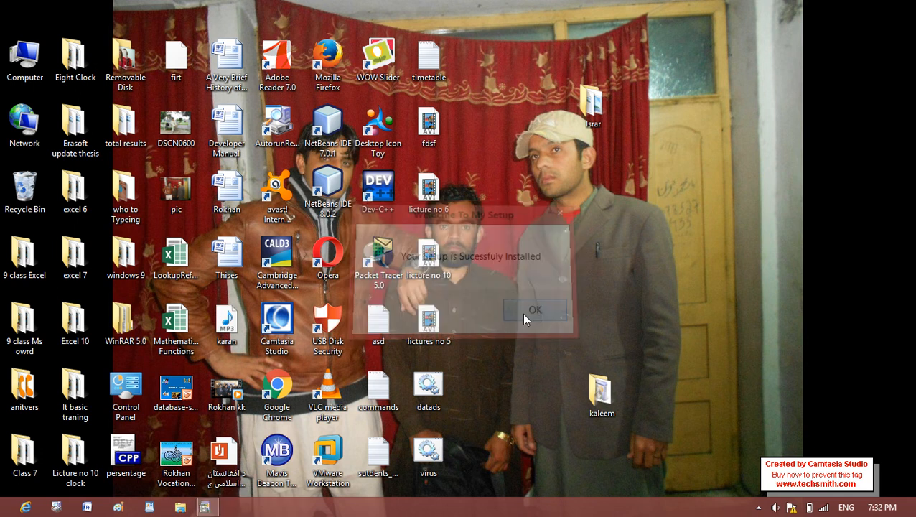
# Step: Open the Israr folder and check the extracted video 123 by playing parts of it at lower volume, closing the player when done
pyautogui.doubleClick(602, 126)
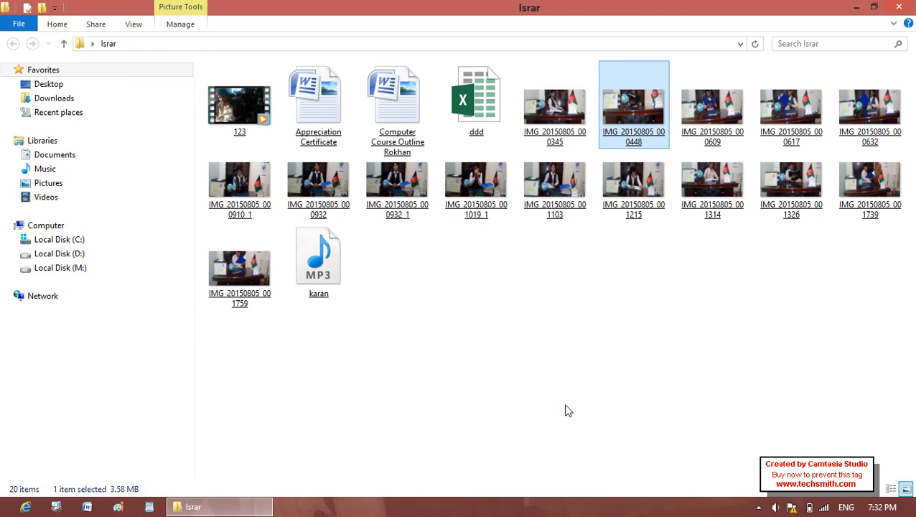
pyautogui.doubleClick(239, 105)
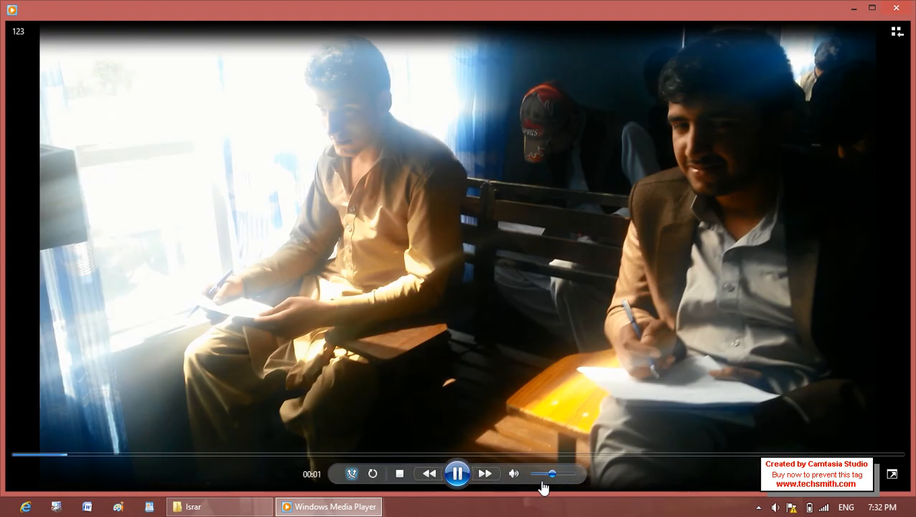
pyautogui.click(540, 474)
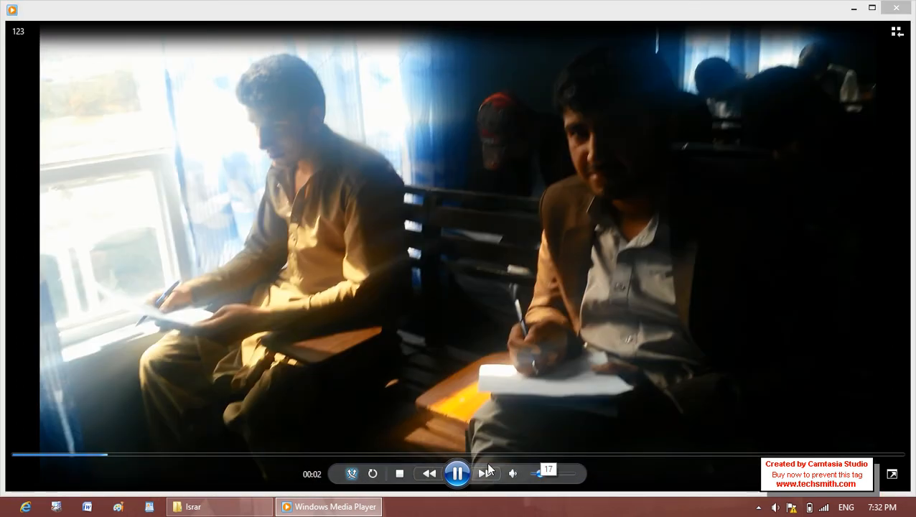
pyautogui.click(407, 456)
pyautogui.click(519, 456)
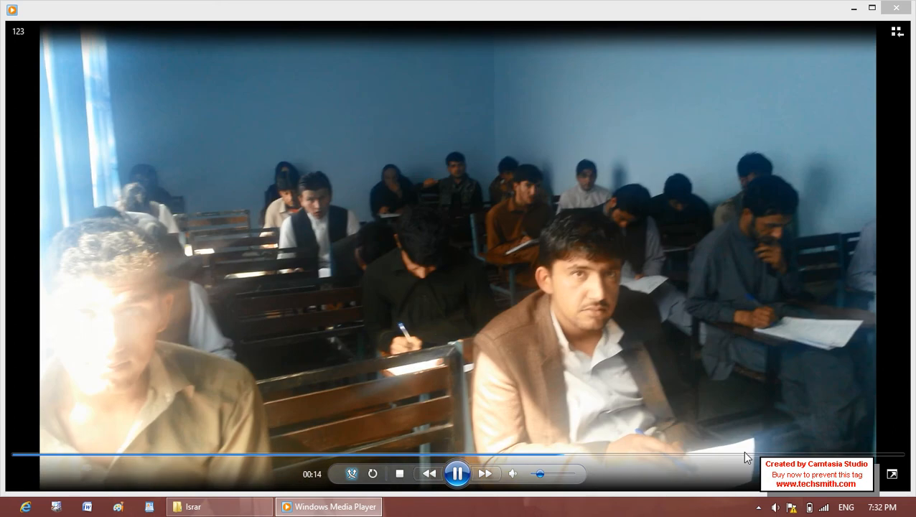
pyautogui.click(753, 455)
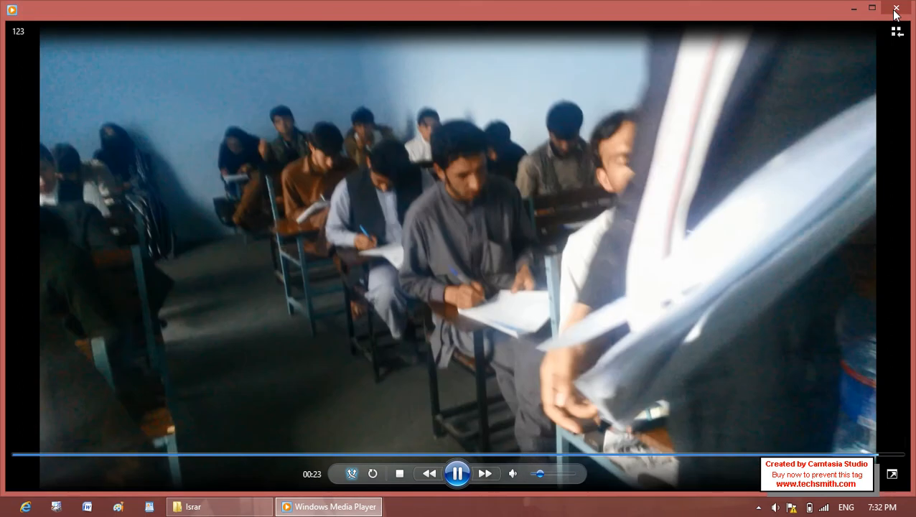
pyautogui.click(896, 8)
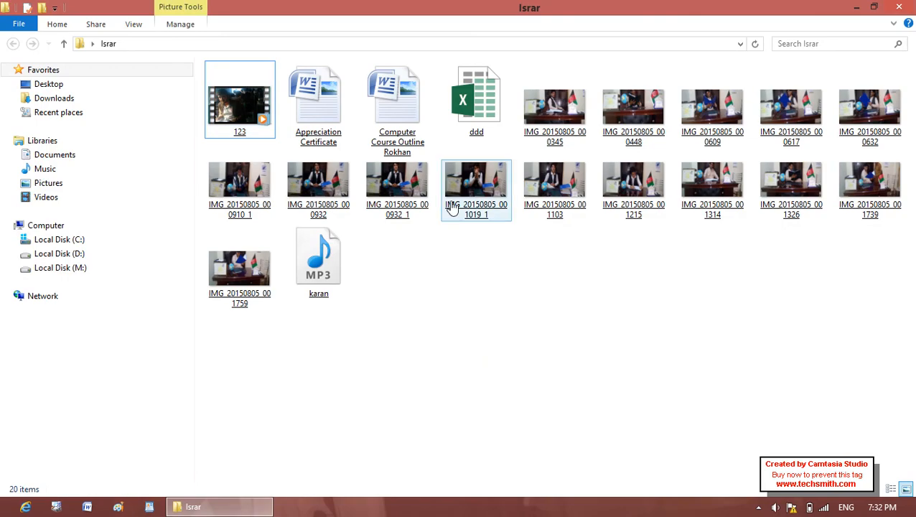
# Step: Open the extracted ddd workbook to check it, and close Excel completely
pyautogui.click(475, 127)
pyautogui.doubleClick(475, 126)
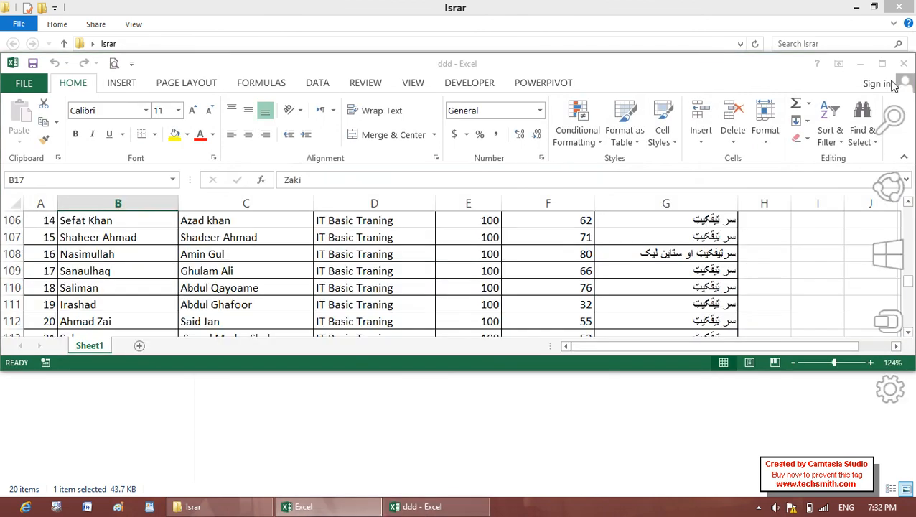
pyautogui.click(904, 64)
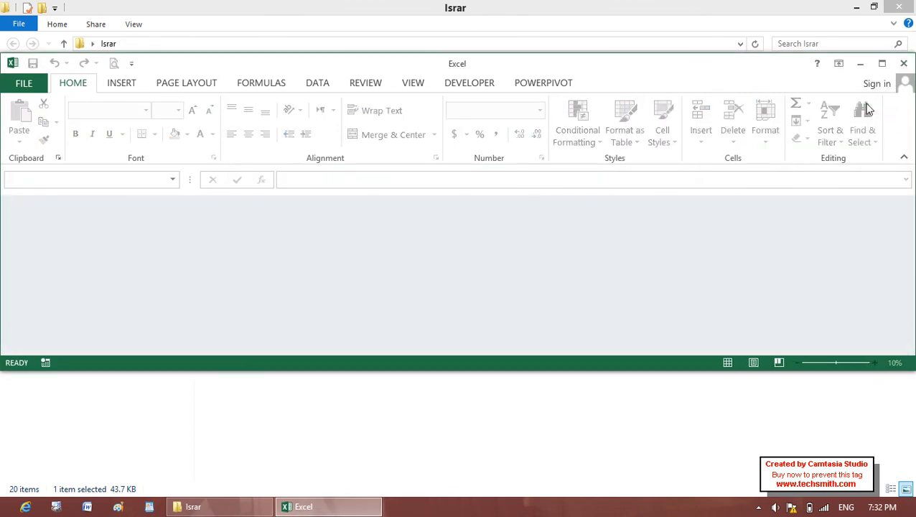
pyautogui.click(904, 64)
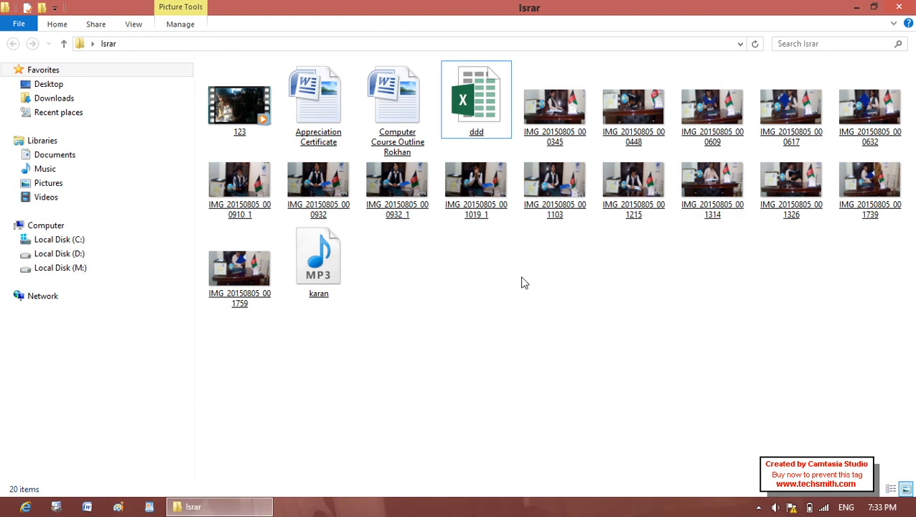
# Step: Play the extracted karan MP3, skip ahead to around the middle of the track, and close the player
pyautogui.click(325, 280)
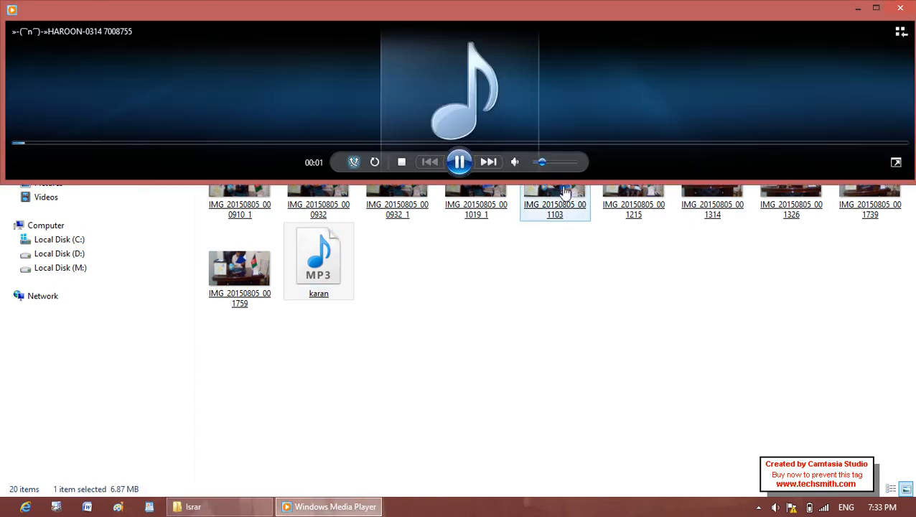
pyautogui.click(537, 165)
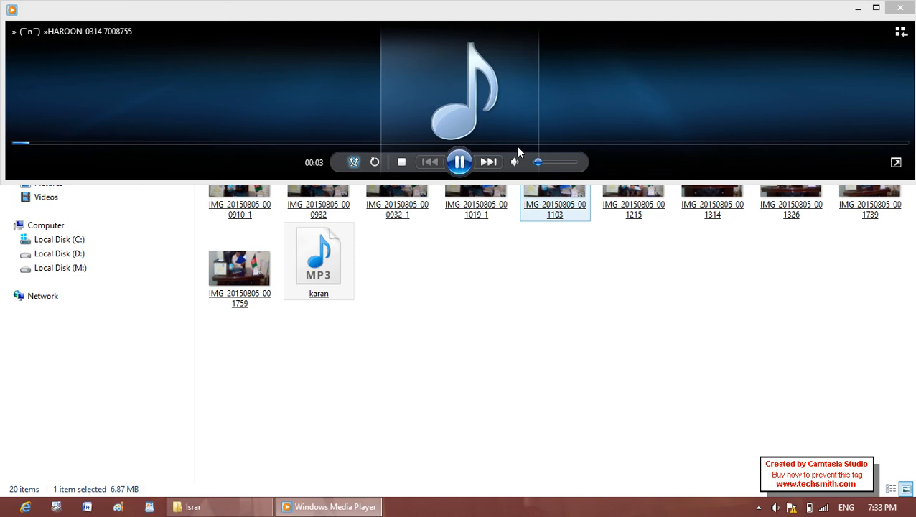
pyautogui.click(518, 144)
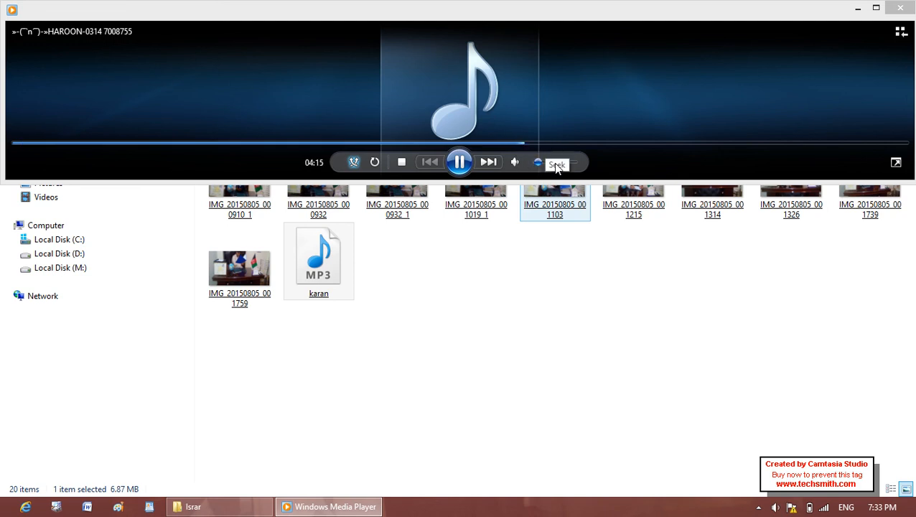
pyautogui.click(546, 163)
pyautogui.click(544, 145)
pyautogui.moveTo(911, 5); pyautogui.dragTo(910, 4)
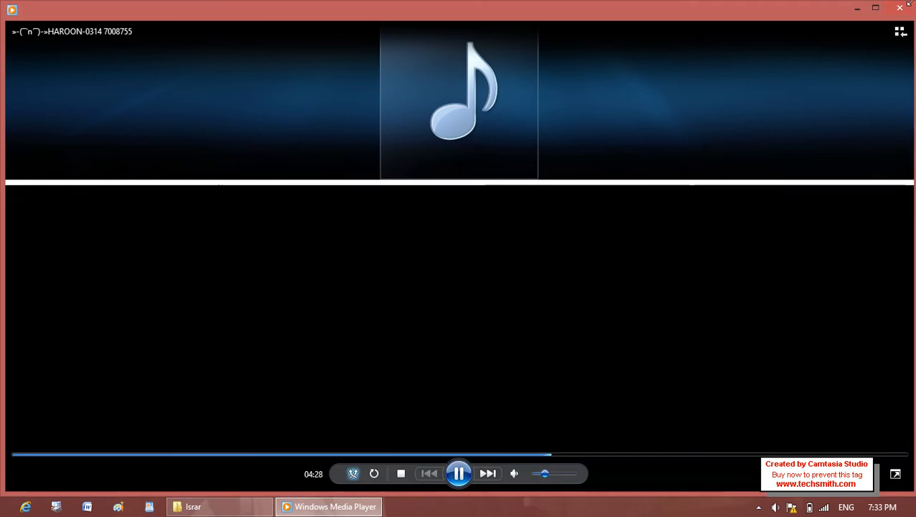
pyautogui.click(900, 7)
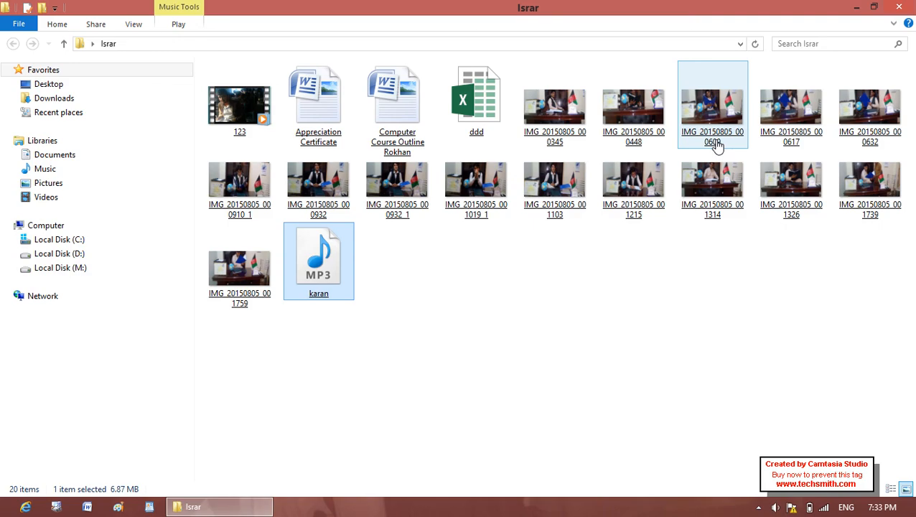
pyautogui.click(586, 294)
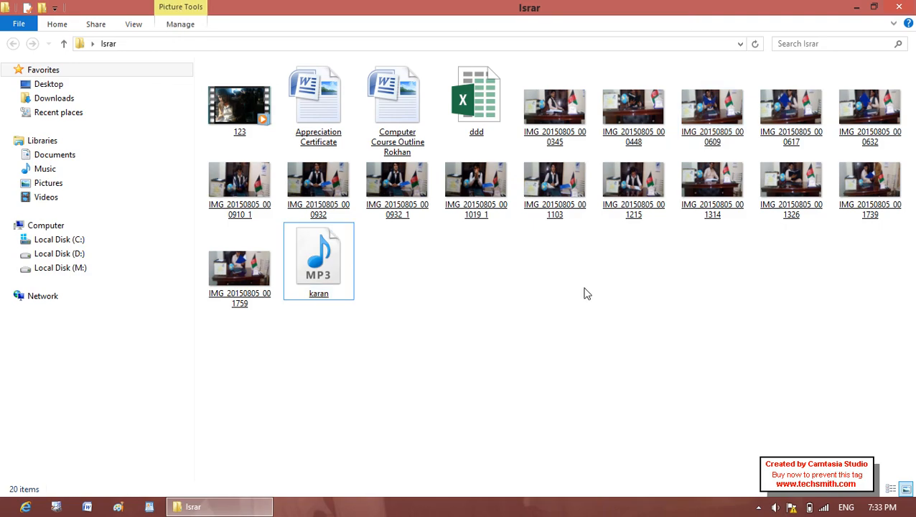
# Step: Open the extracted photo IMG_20150805_001103, browse through the following photos, and close the viewer and the Israr folder
pyautogui.rightClick(577, 183)
pyautogui.click(611, 155)
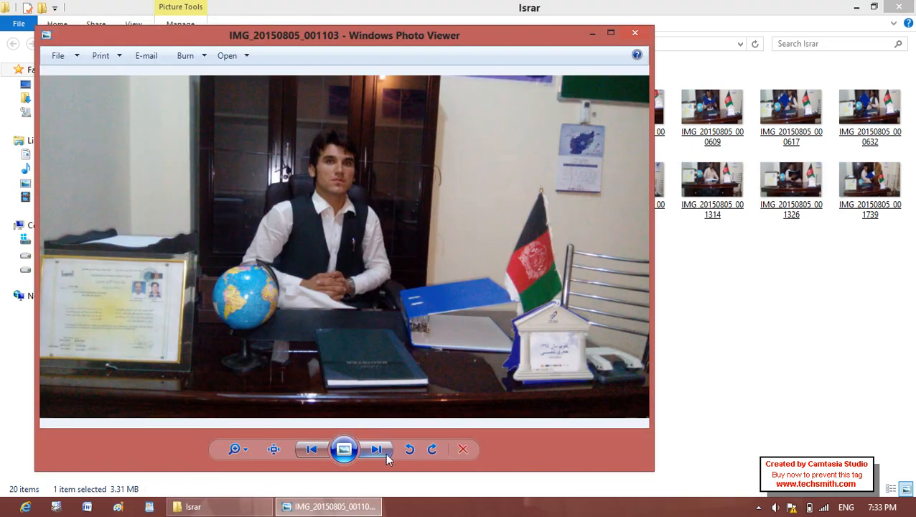
pyautogui.click(386, 454)
pyautogui.click(386, 454)
pyautogui.click(386, 454)
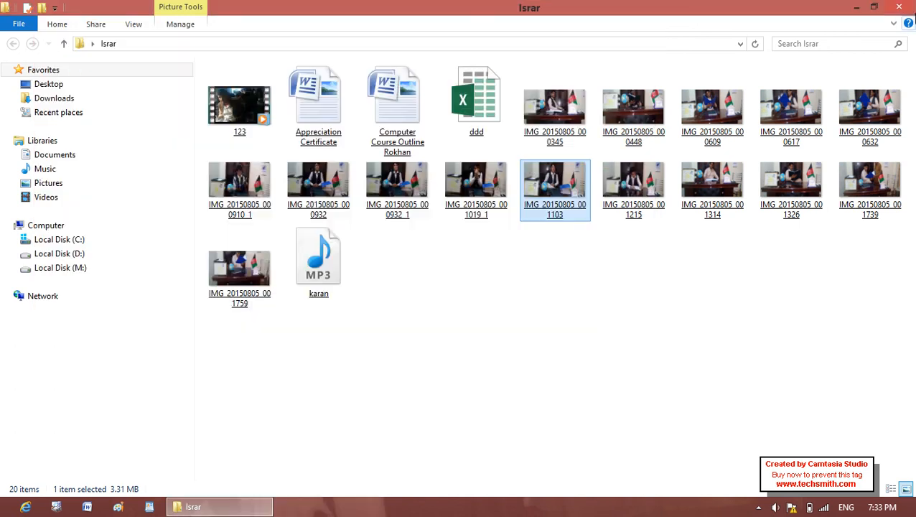
pyautogui.click(909, 7)
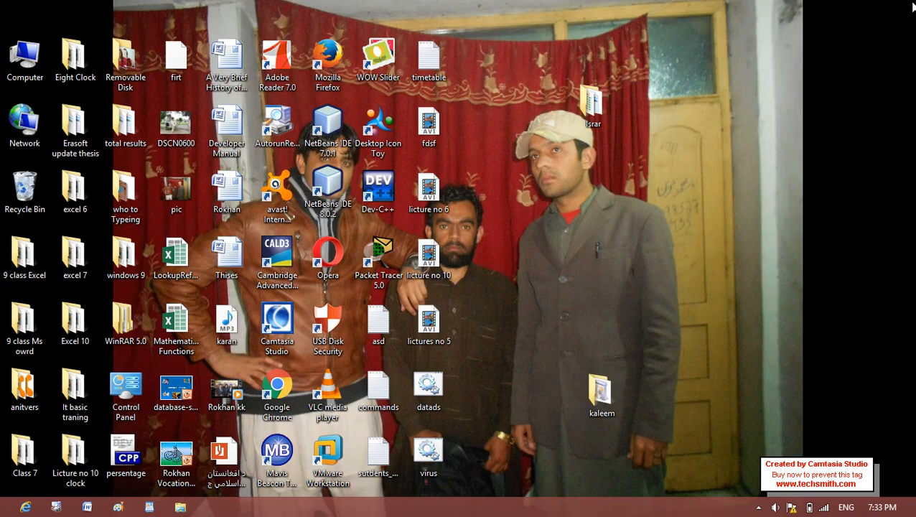
# Step: Open the kaleem folder on the desktop to check the Kaleem Setup package, and close the folder
pyautogui.moveTo(913, 6)
pyautogui.moveTo(580, 326); pyautogui.dragTo(665, 496)
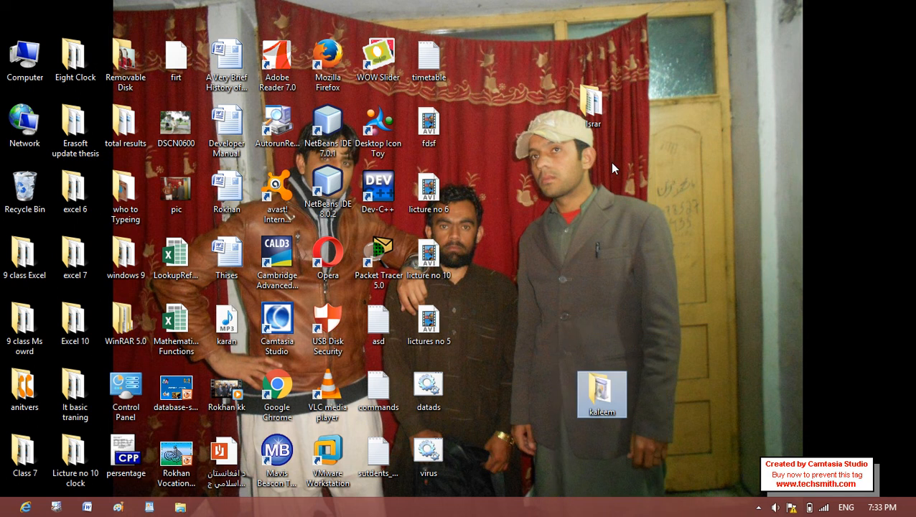
pyautogui.click(592, 106)
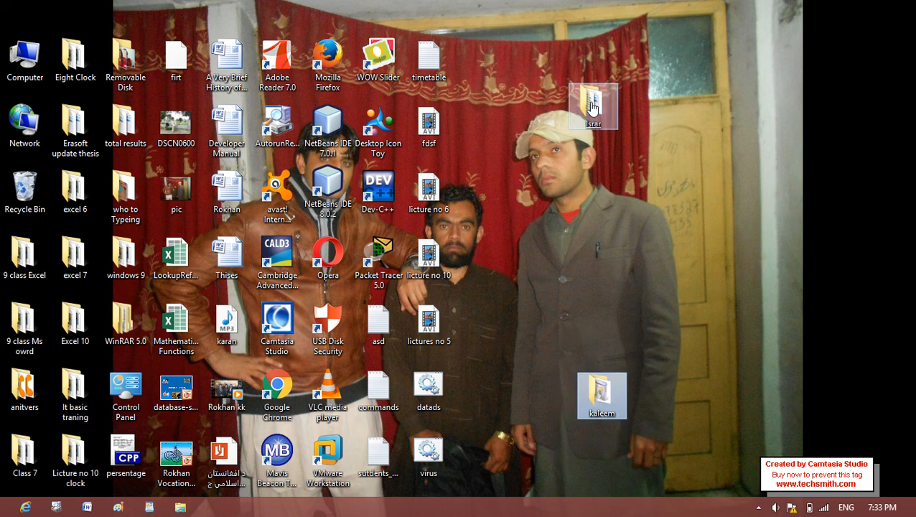
pyautogui.doubleClick(581, 393)
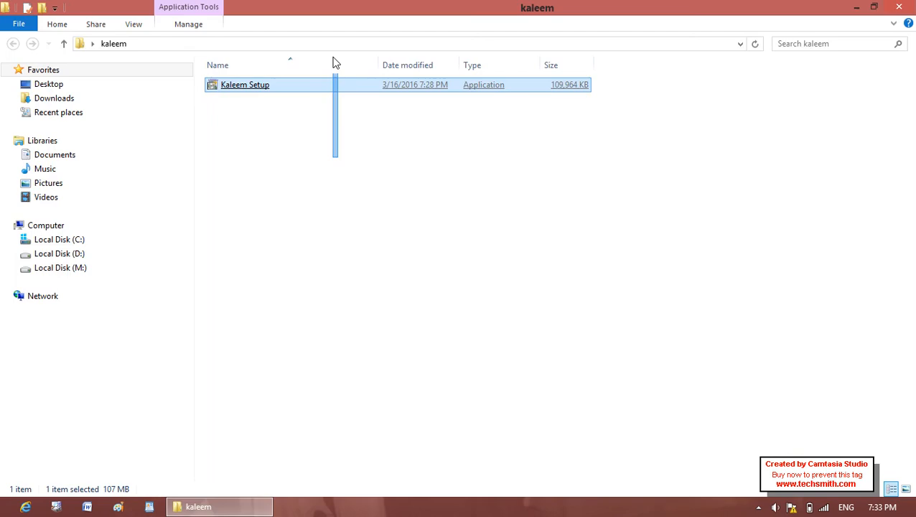
pyautogui.moveTo(333, 57); pyautogui.dragTo(337, 83)
pyautogui.click(278, 217)
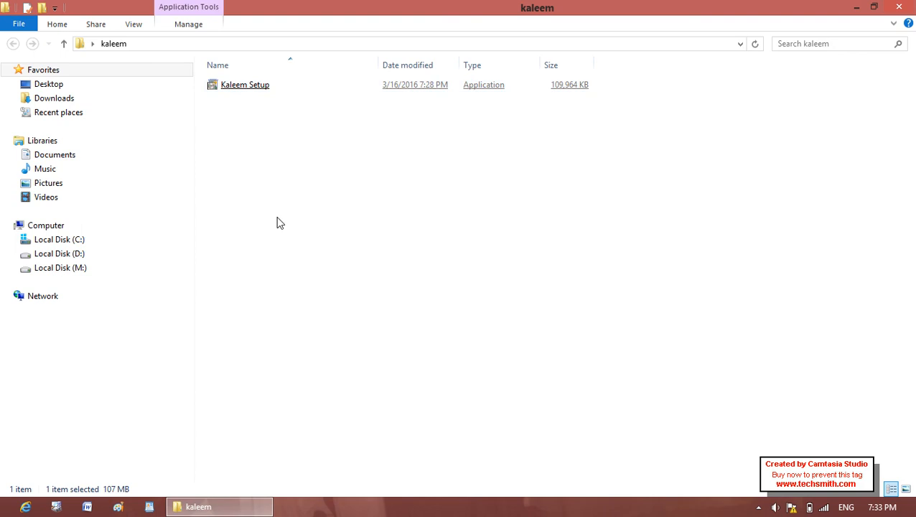
pyautogui.click(902, 7)
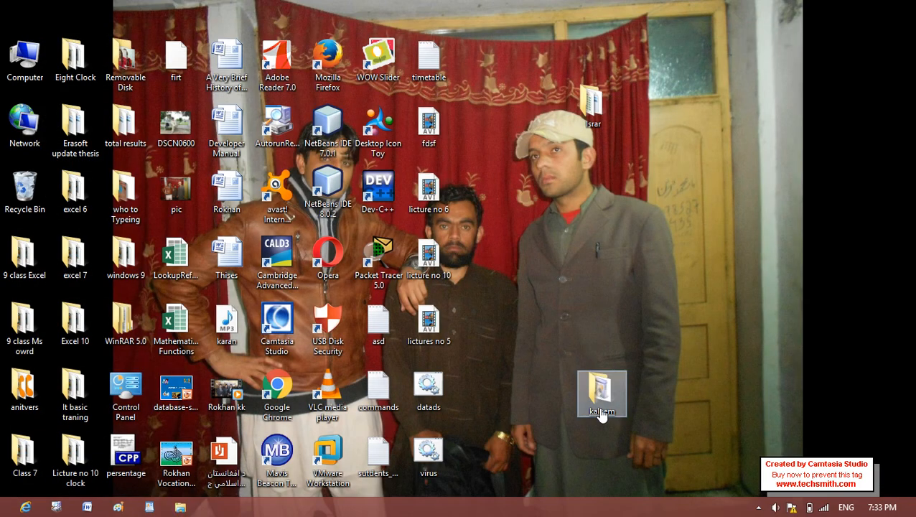
# Step: Delete the Israr and kaleem folders together from the desktop
pyautogui.moveTo(602, 415); pyautogui.dragTo(622, 286)
pyautogui.moveTo(620, 366); pyautogui.dragTo(593, 70)
pyautogui.press('Delete')
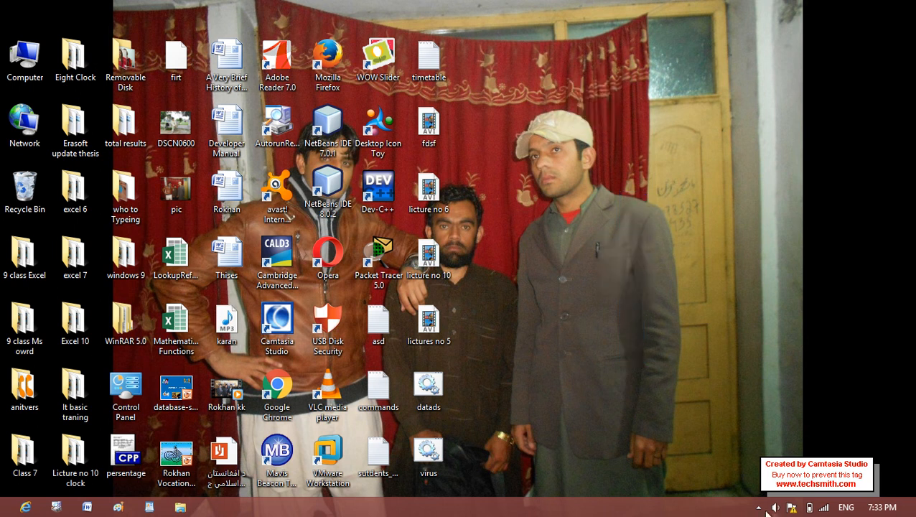
pyautogui.click(758, 507)
pyautogui.rightClick(780, 400)
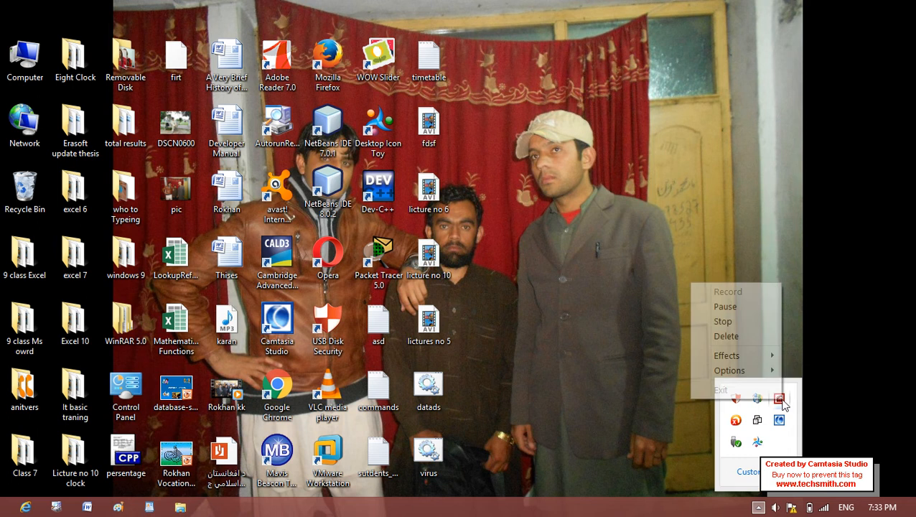